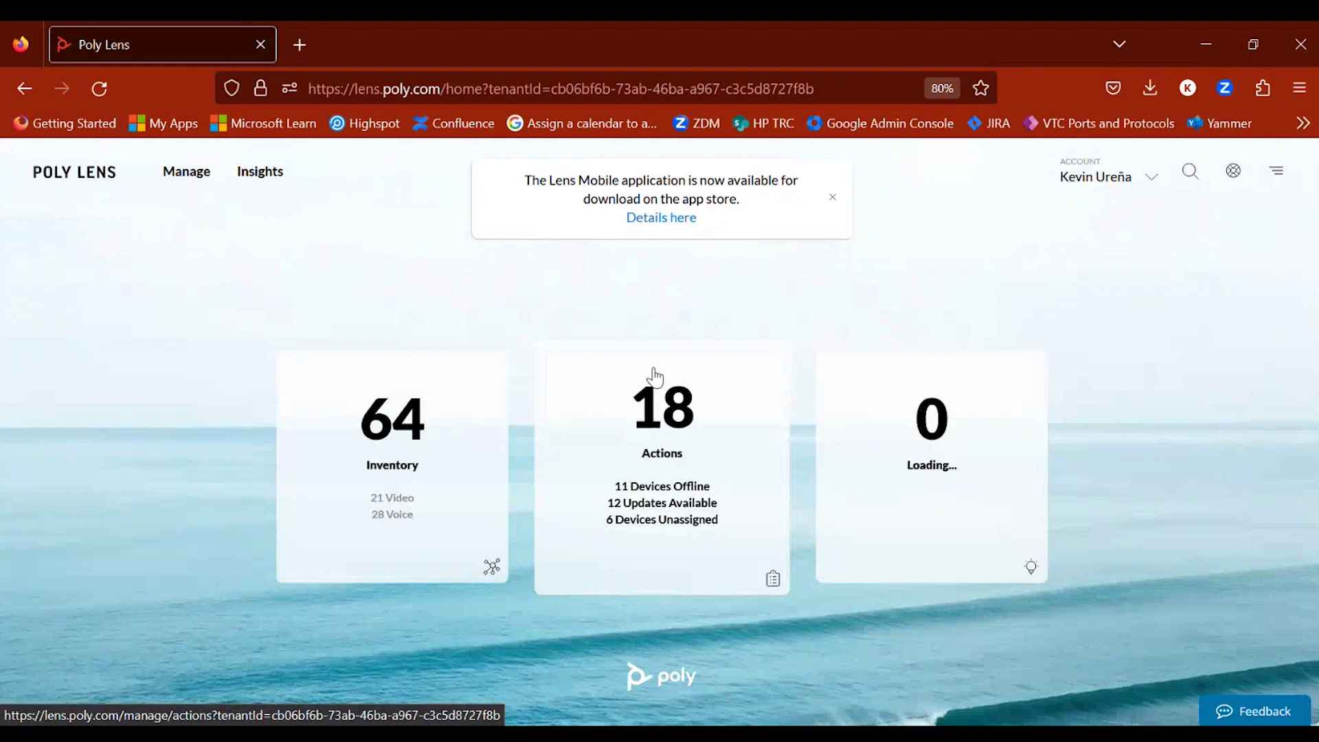
Dismiss the Lens Mobile notice, switch to the Global SE Sandbox account, and dismiss the notice there too
{"action": "left_click", "coordinate": [833, 198]}
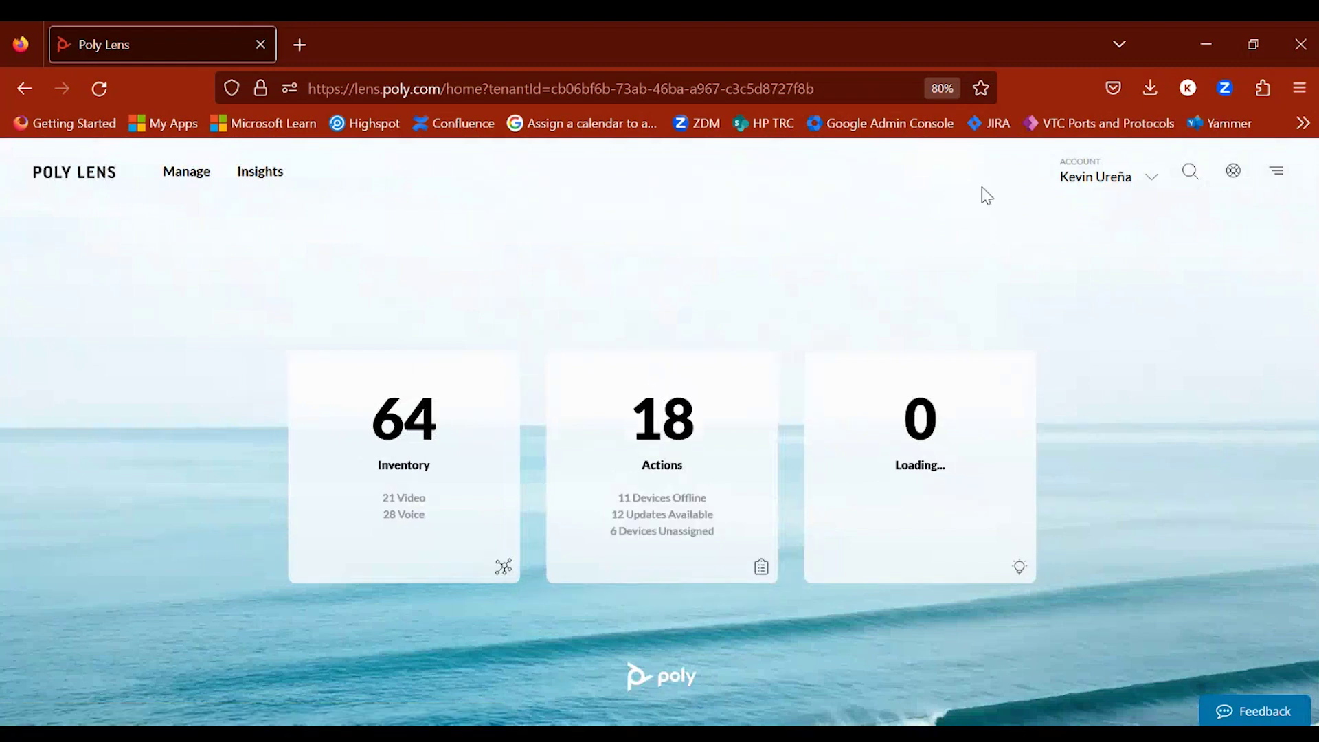
{"action": "left_click", "coordinate": [1073, 180]}
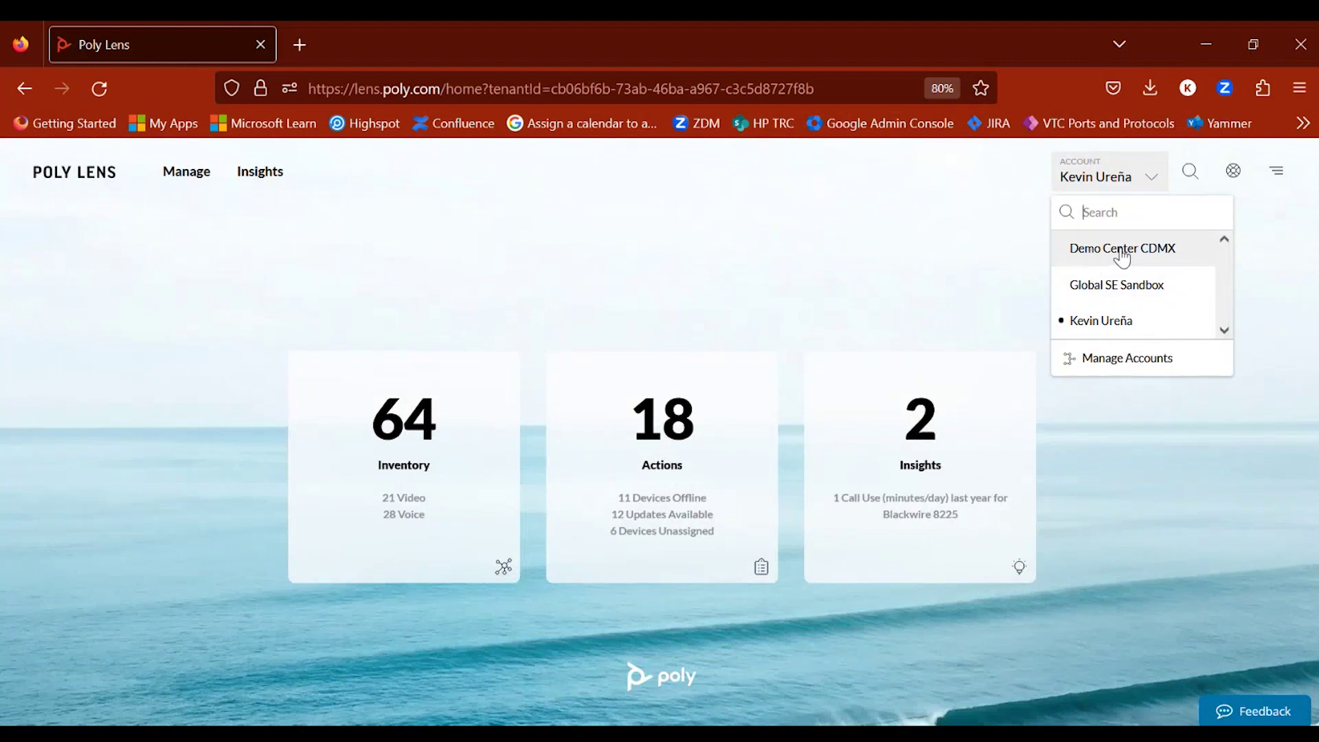
{"action": "left_click", "coordinate": [1106, 303]}
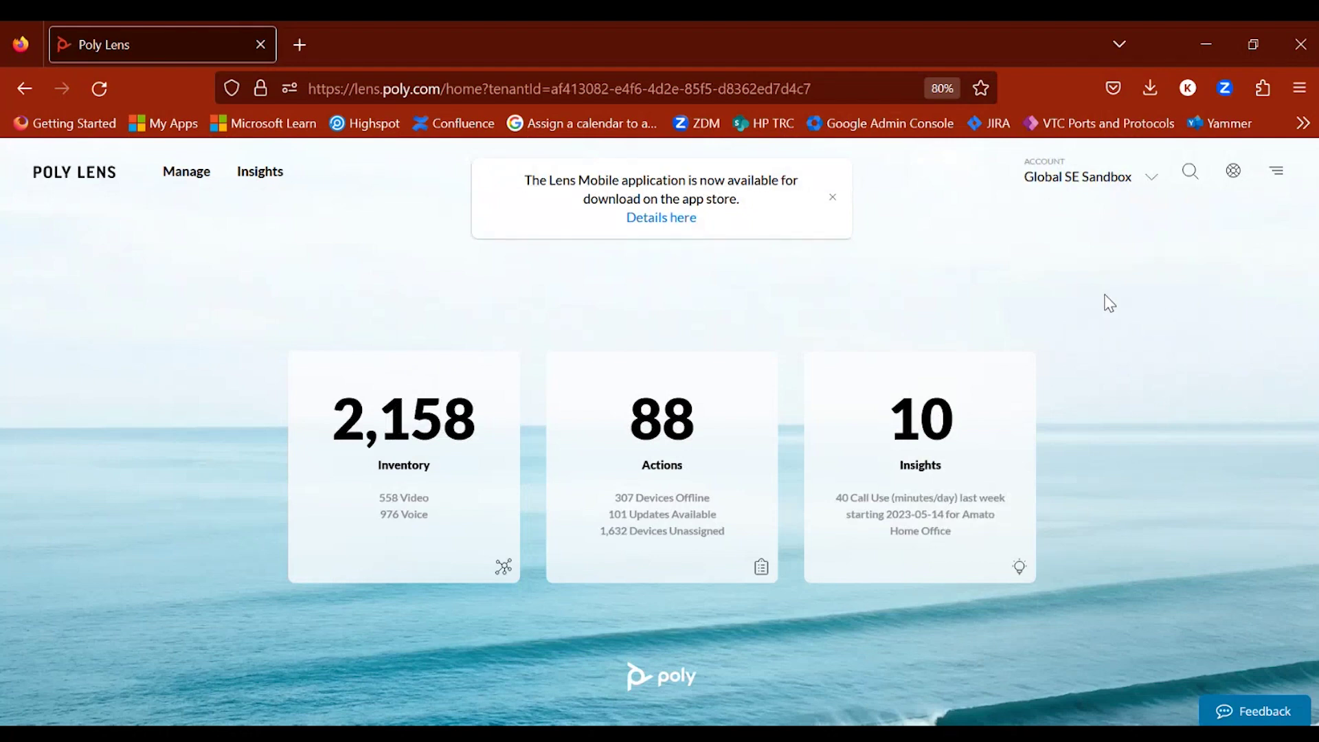
{"action": "left_click", "coordinate": [833, 198]}
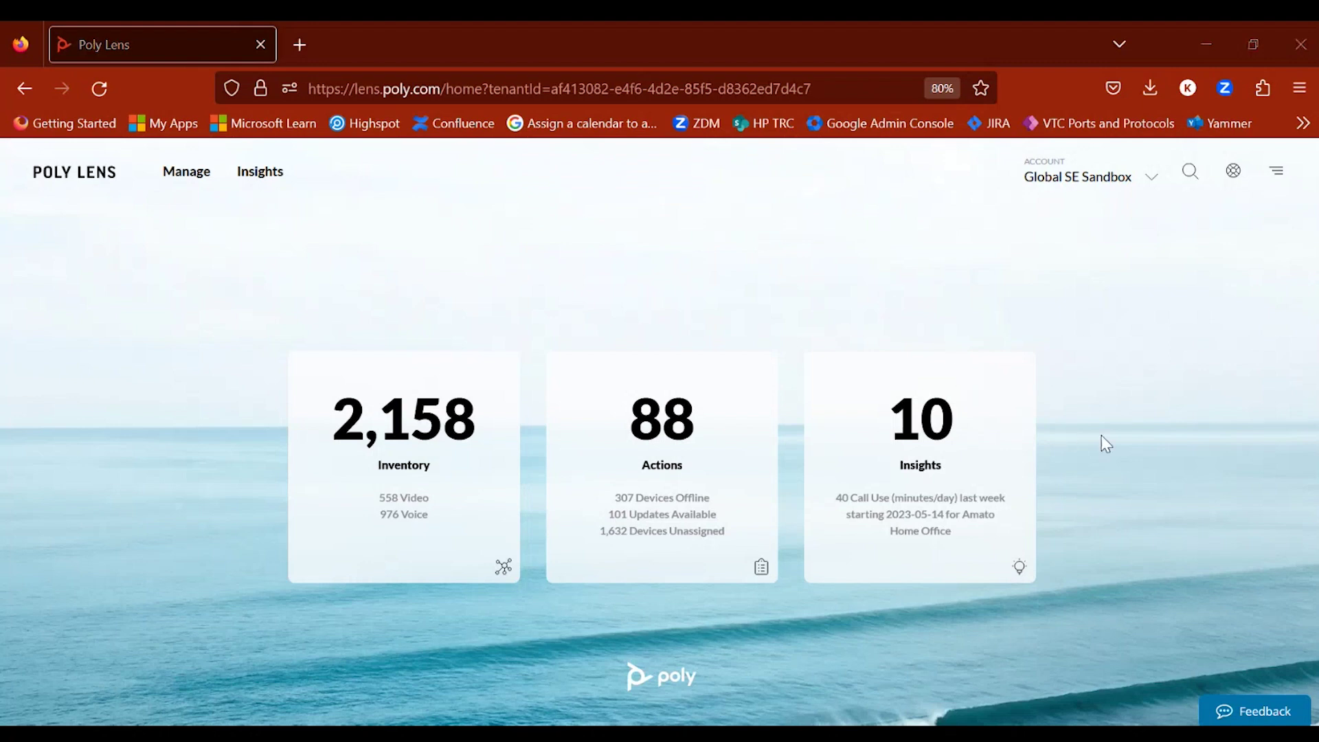
Return to the personal account, and from there switch to the Demo Center CDMX account
{"action": "left_click", "coordinate": [1072, 177]}
{"action": "left_click", "coordinate": [1079, 320]}
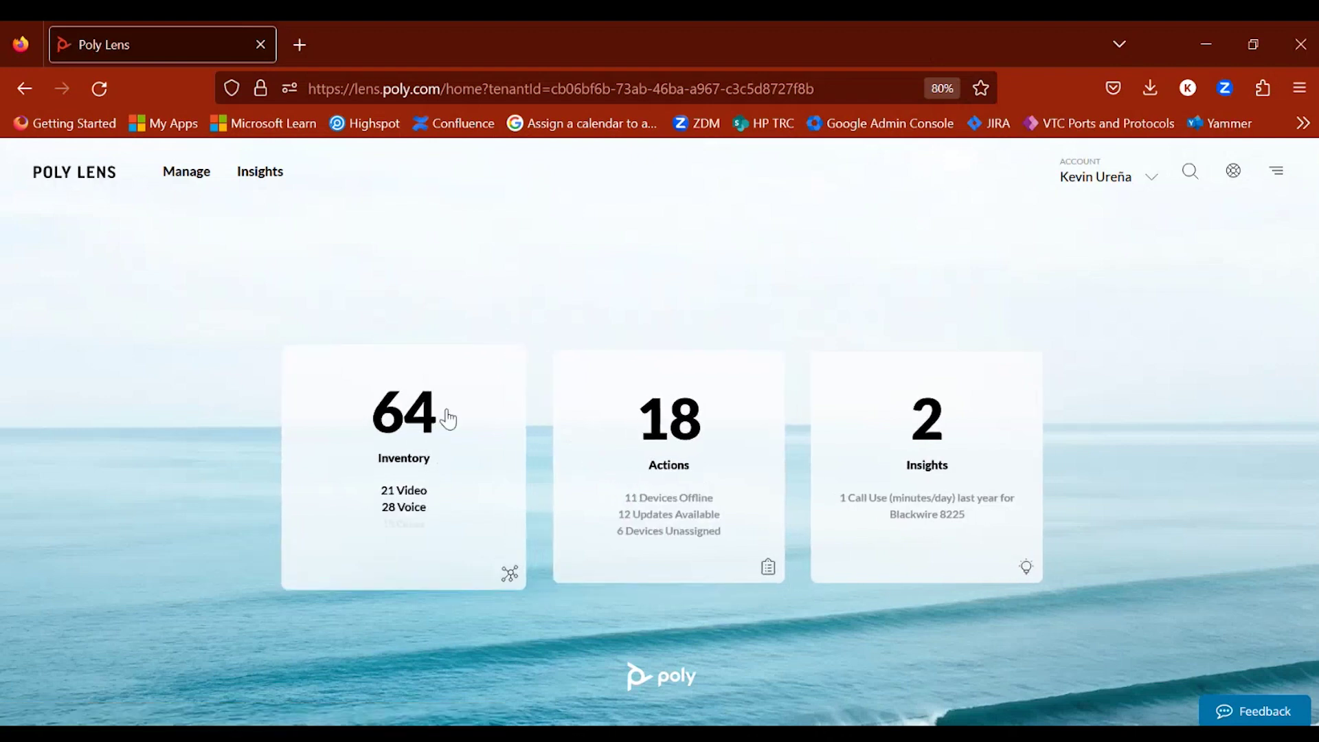
{"action": "left_click", "coordinate": [1108, 176]}
{"action": "left_click", "coordinate": [1106, 250]}
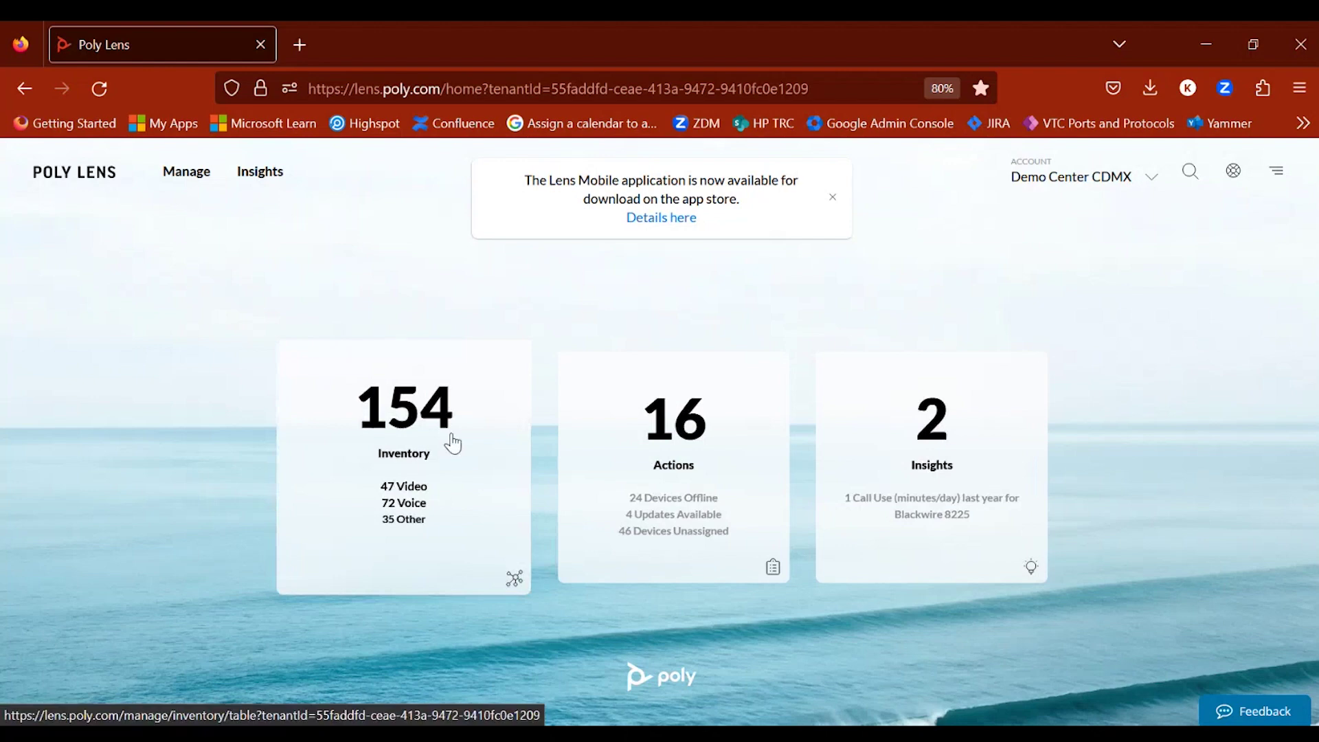
Open the account's device inventory and filter the table to connected devices only
{"action": "left_click", "coordinate": [452, 443]}
{"action": "left_click", "coordinate": [118, 382]}
{"action": "left_click", "coordinate": [121, 415]}
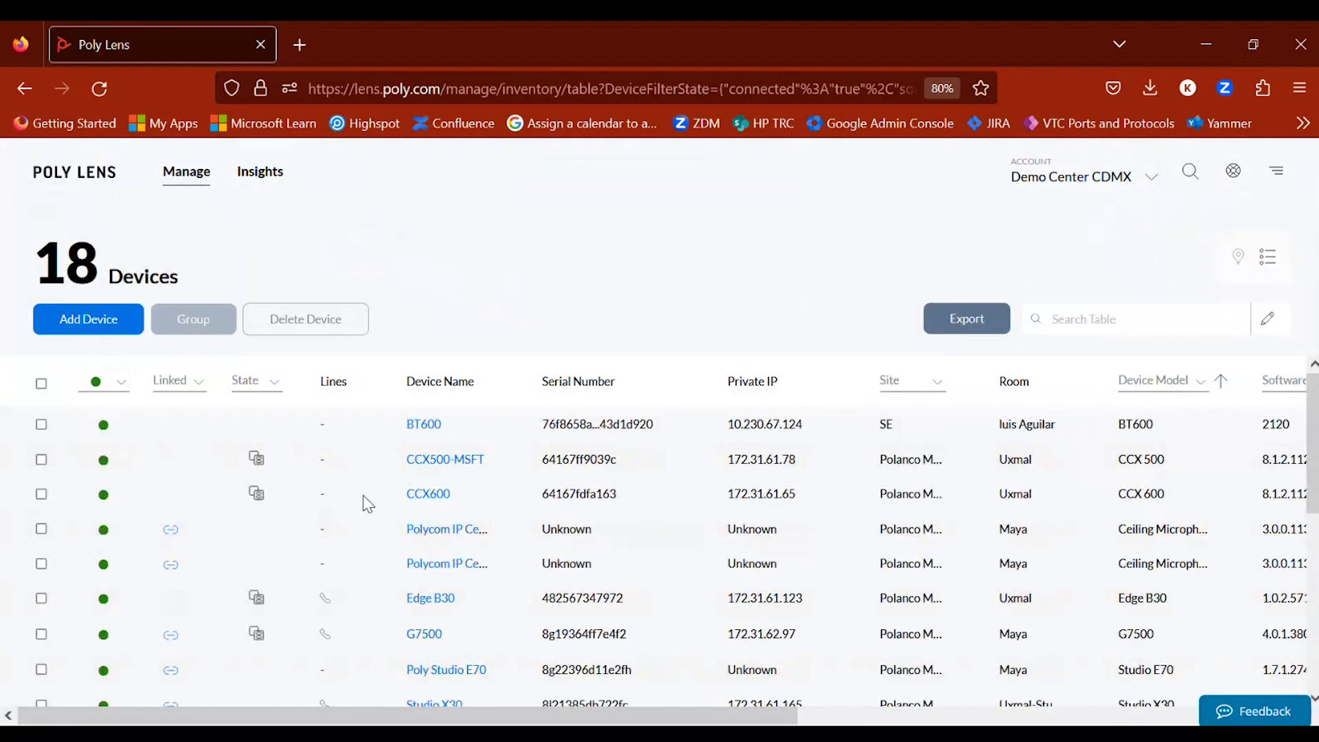
Find the G7500 in the connected devices and open its details page in a separate browser tab
{"action": "scroll", "coordinate": [366, 503], "scroll_direction": "down", "scroll_amount": 1}
{"action": "scroll", "coordinate": [329, 555], "scroll_direction": "down", "scroll_amount": 3}
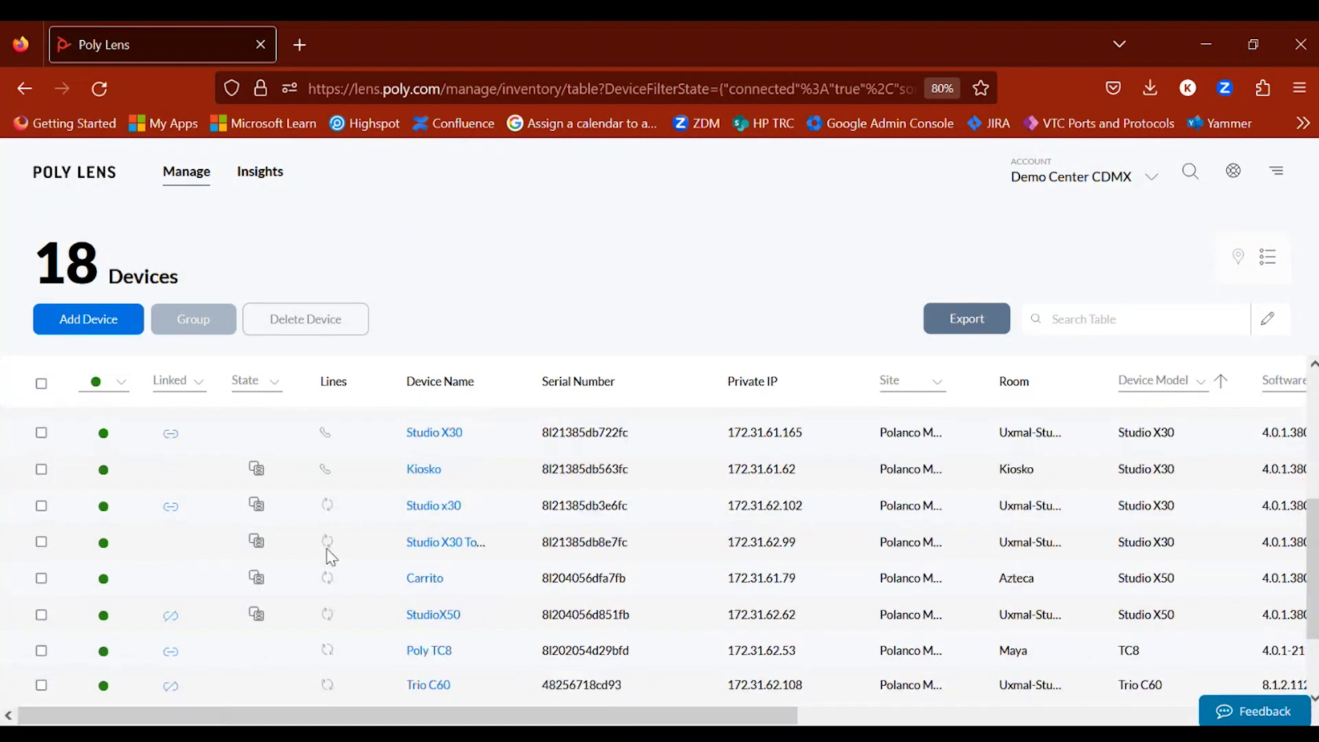
{"action": "scroll", "coordinate": [328, 555], "scroll_direction": "up", "scroll_amount": 2}
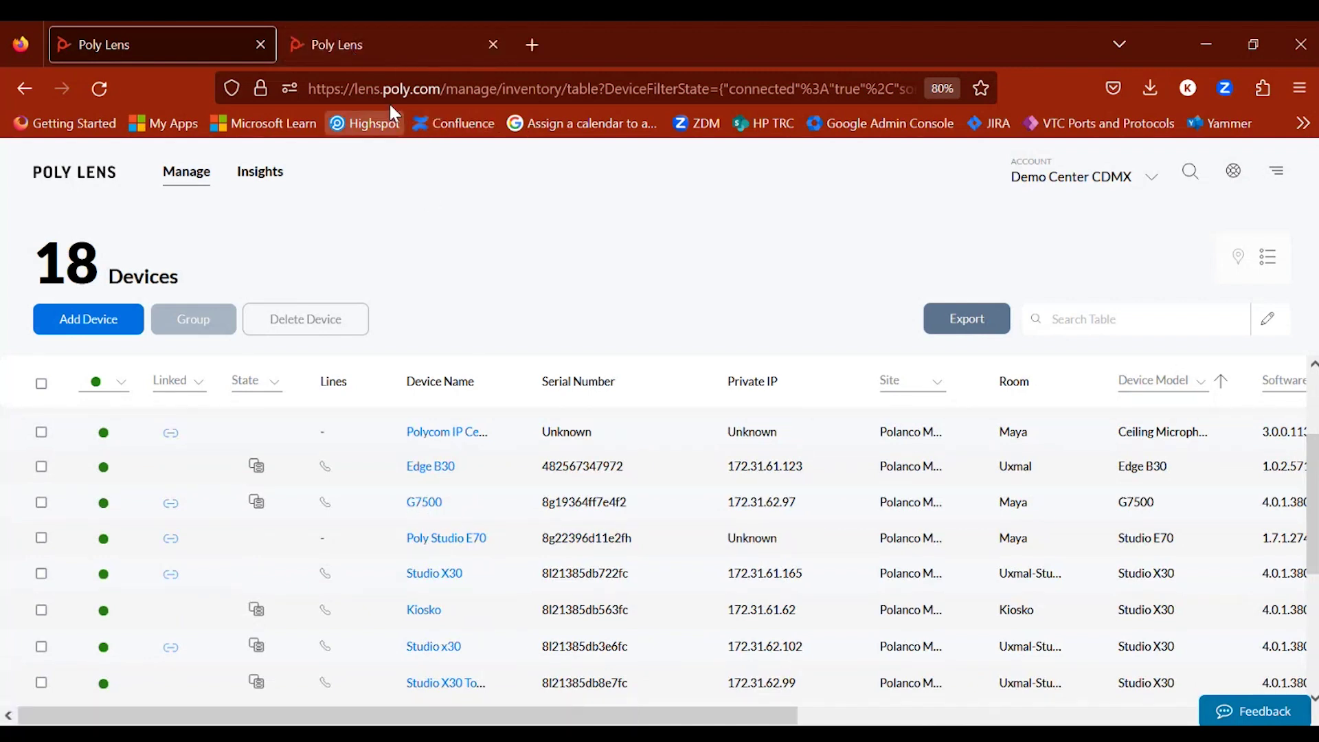
{"action": "left_click", "coordinate": [381, 60]}
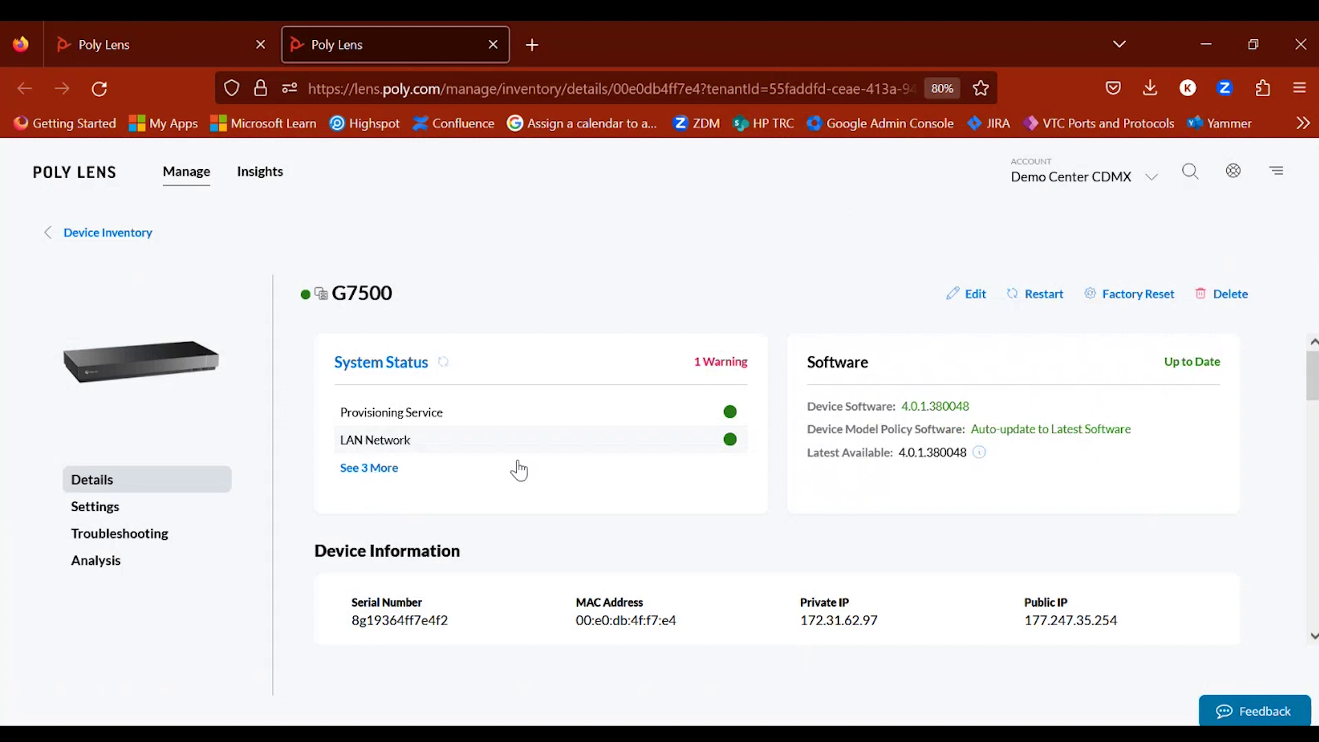
Examine the G7500's full system status, including the microphones entry, along with its location, connectivity, linked devices and group membership
{"action": "left_click", "coordinate": [357, 470]}
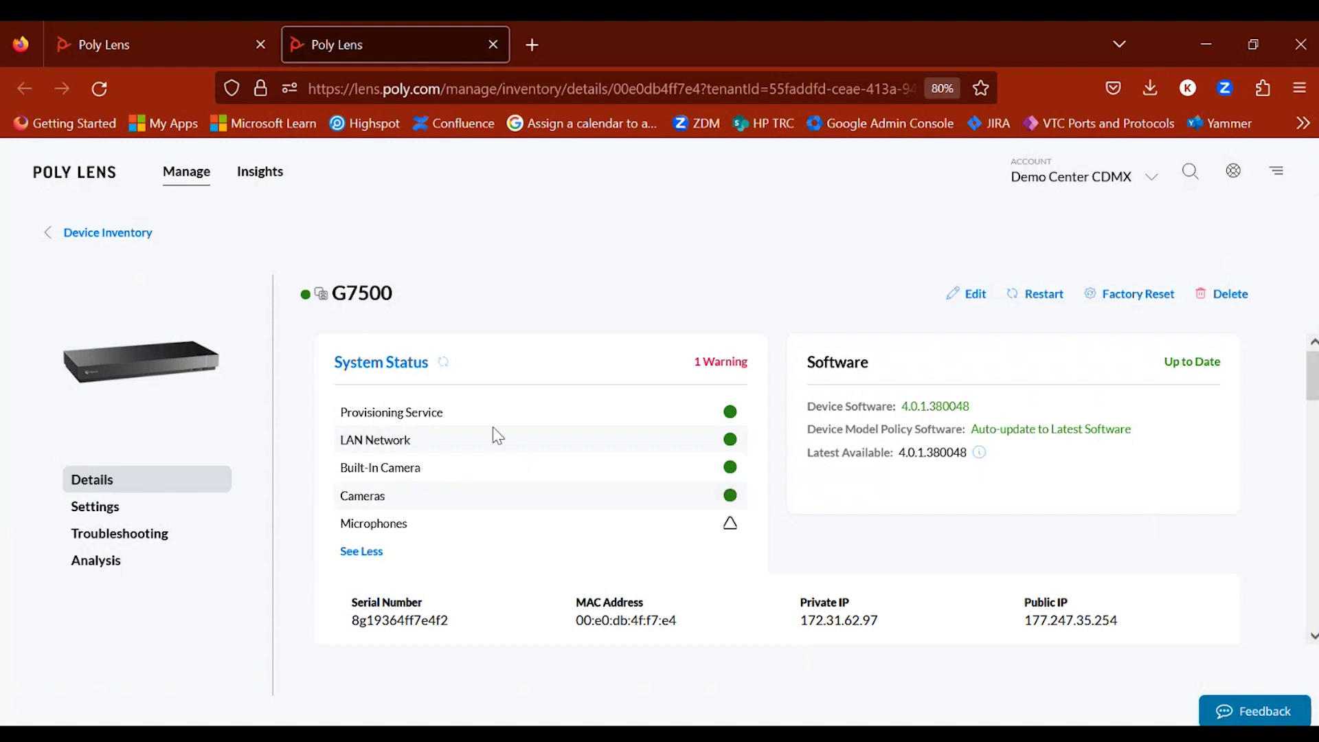
{"action": "double_click", "coordinate": [354, 515]}
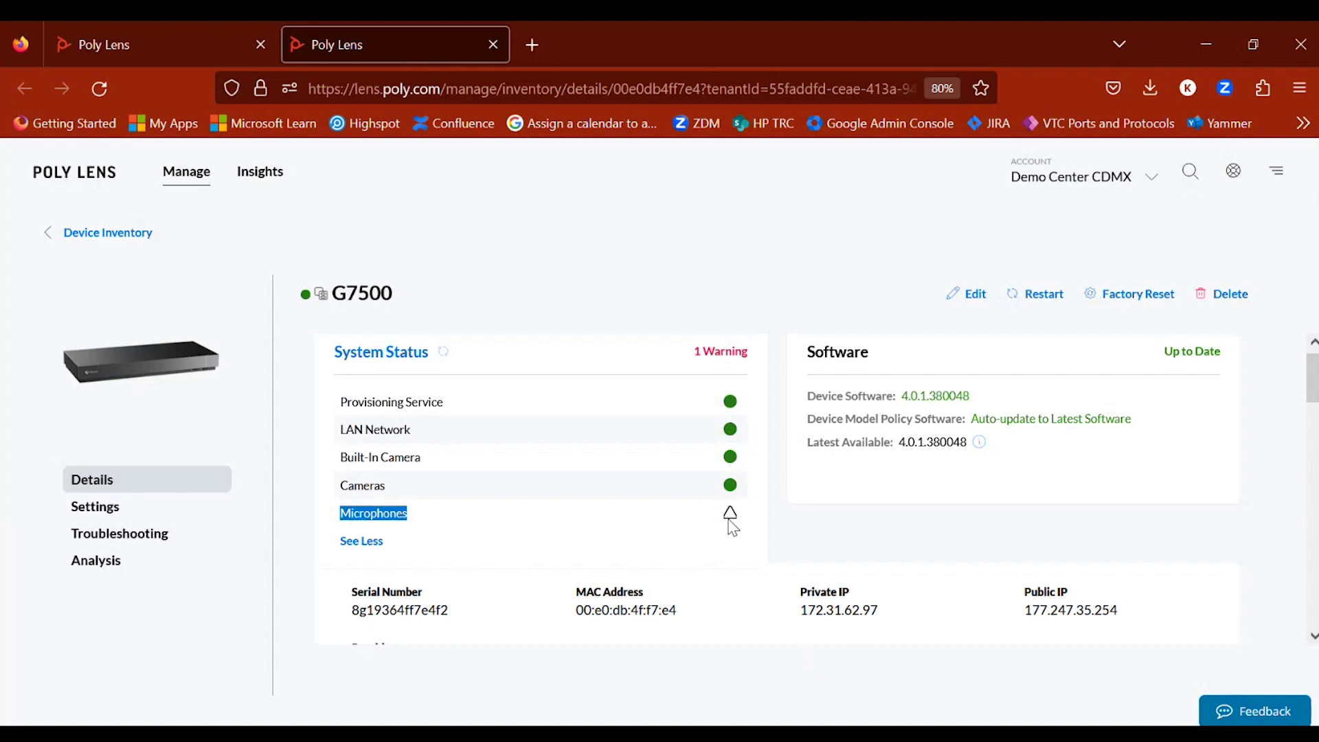
{"action": "scroll", "coordinate": [733, 528], "scroll_direction": "down", "scroll_amount": 10}
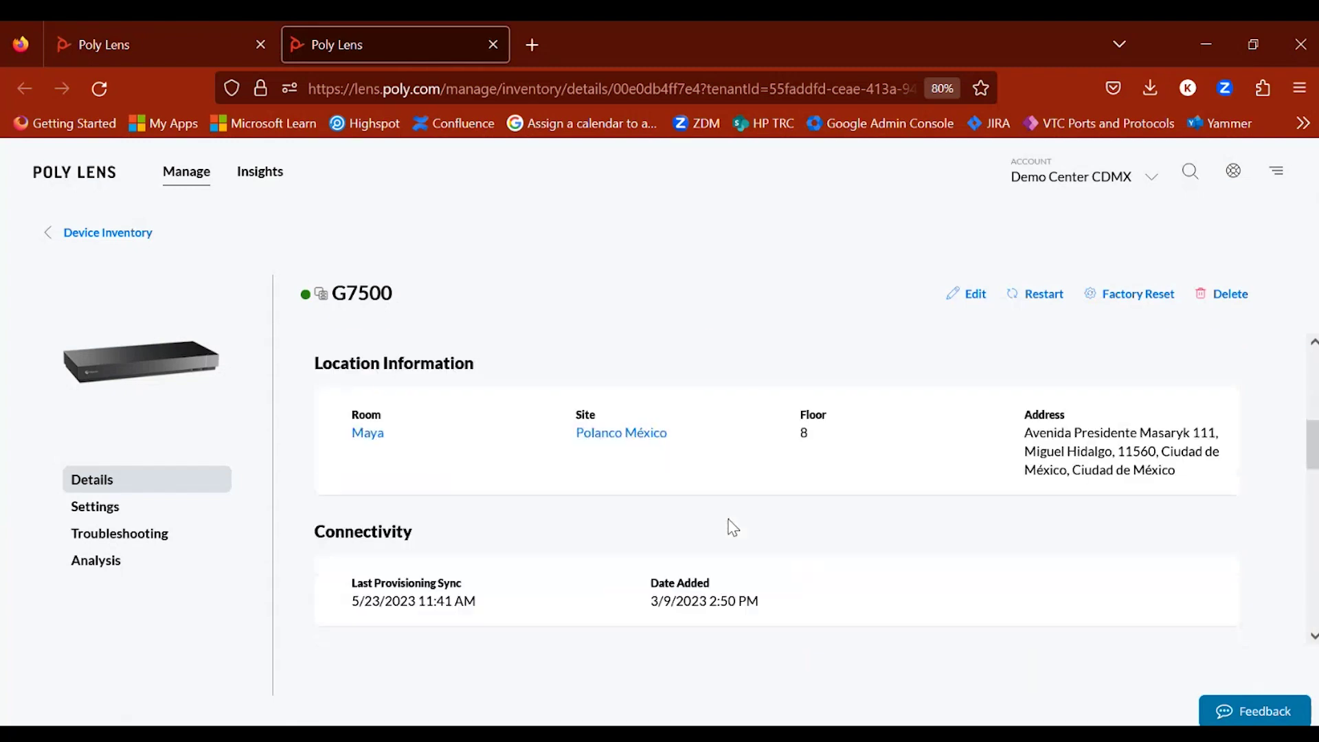
{"action": "scroll", "coordinate": [732, 528], "scroll_direction": "down", "scroll_amount": 4}
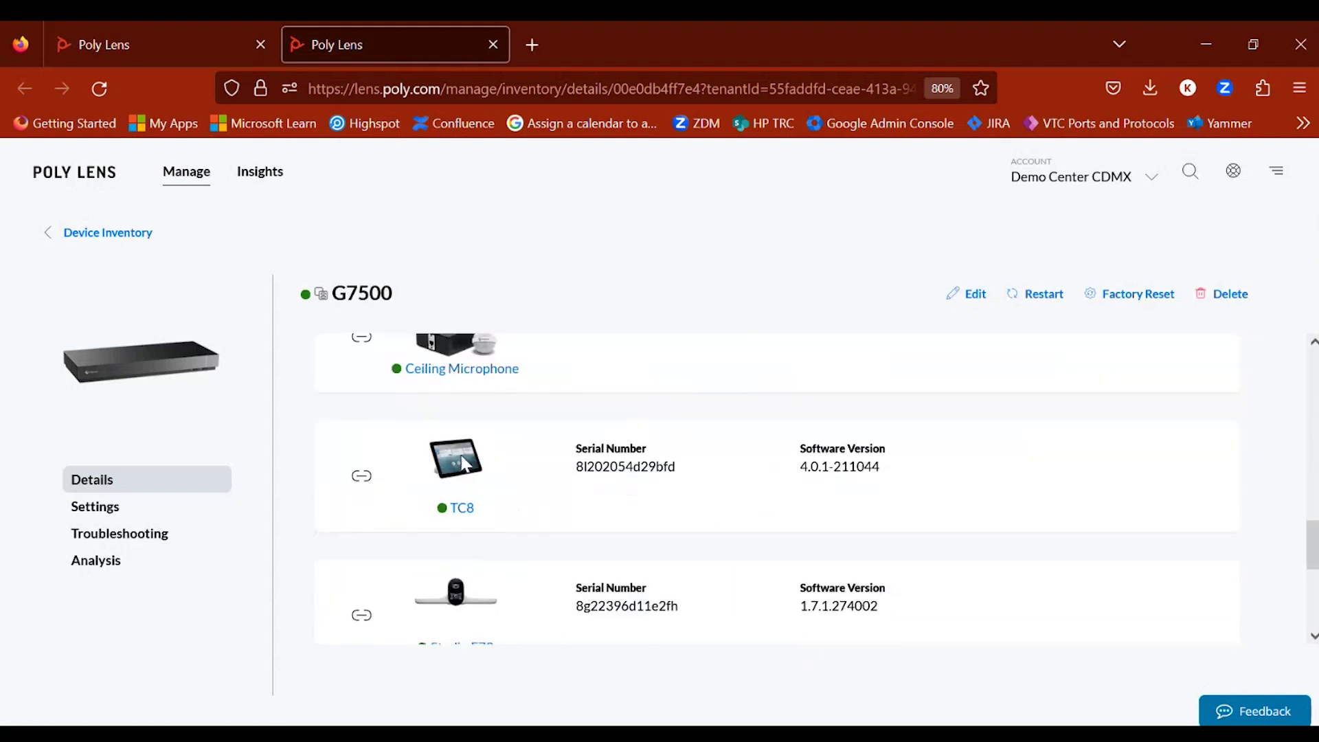
{"action": "scroll", "coordinate": [527, 508], "scroll_direction": "down", "scroll_amount": 1}
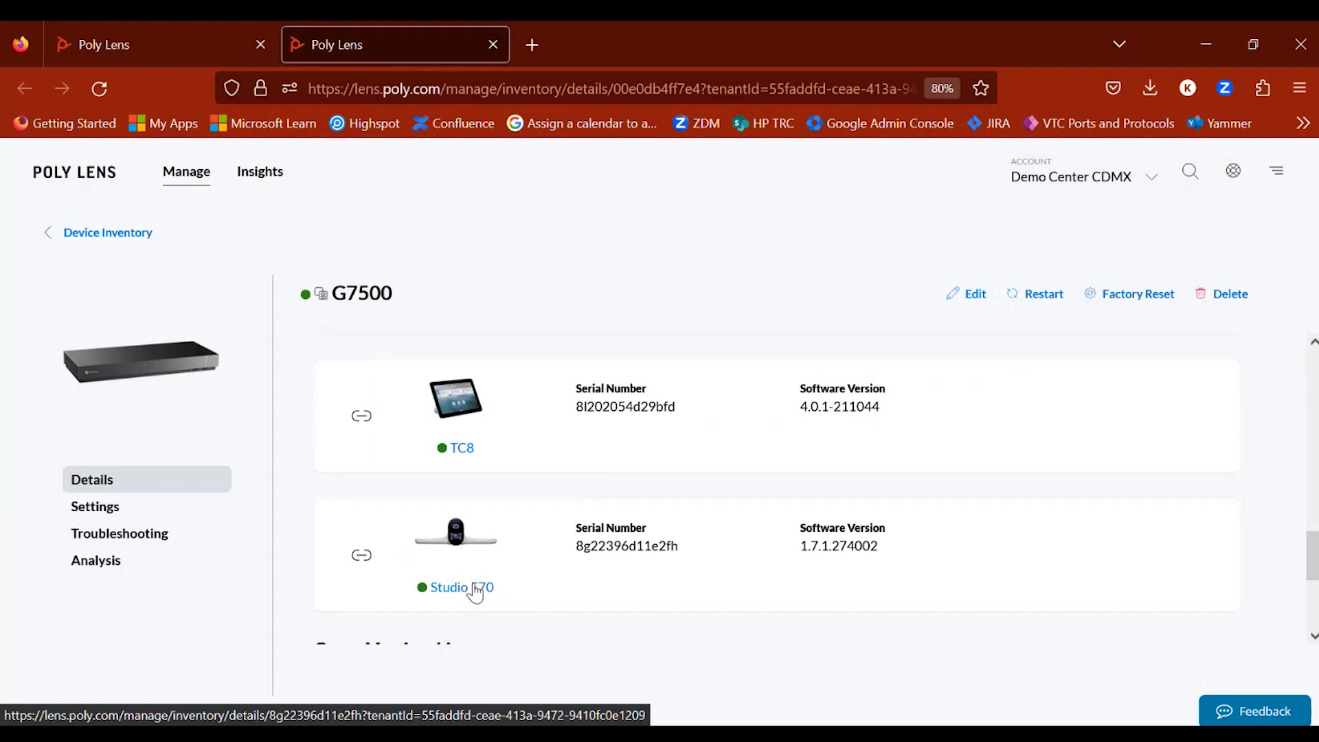
{"action": "scroll", "coordinate": [475, 592], "scroll_direction": "down", "scroll_amount": 3}
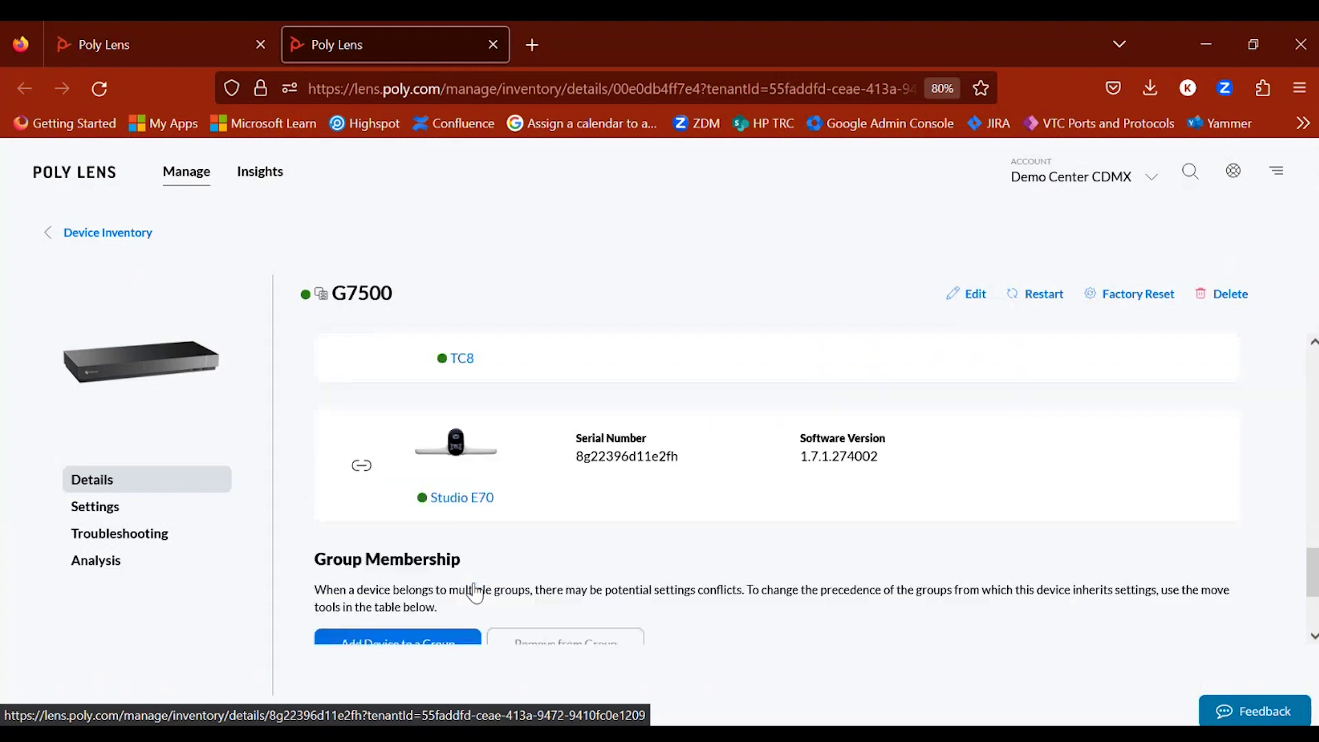
{"action": "scroll", "coordinate": [589, 491], "scroll_direction": "up", "scroll_amount": 7}
{"action": "scroll", "coordinate": [592, 495], "scroll_direction": "down", "scroll_amount": 1}
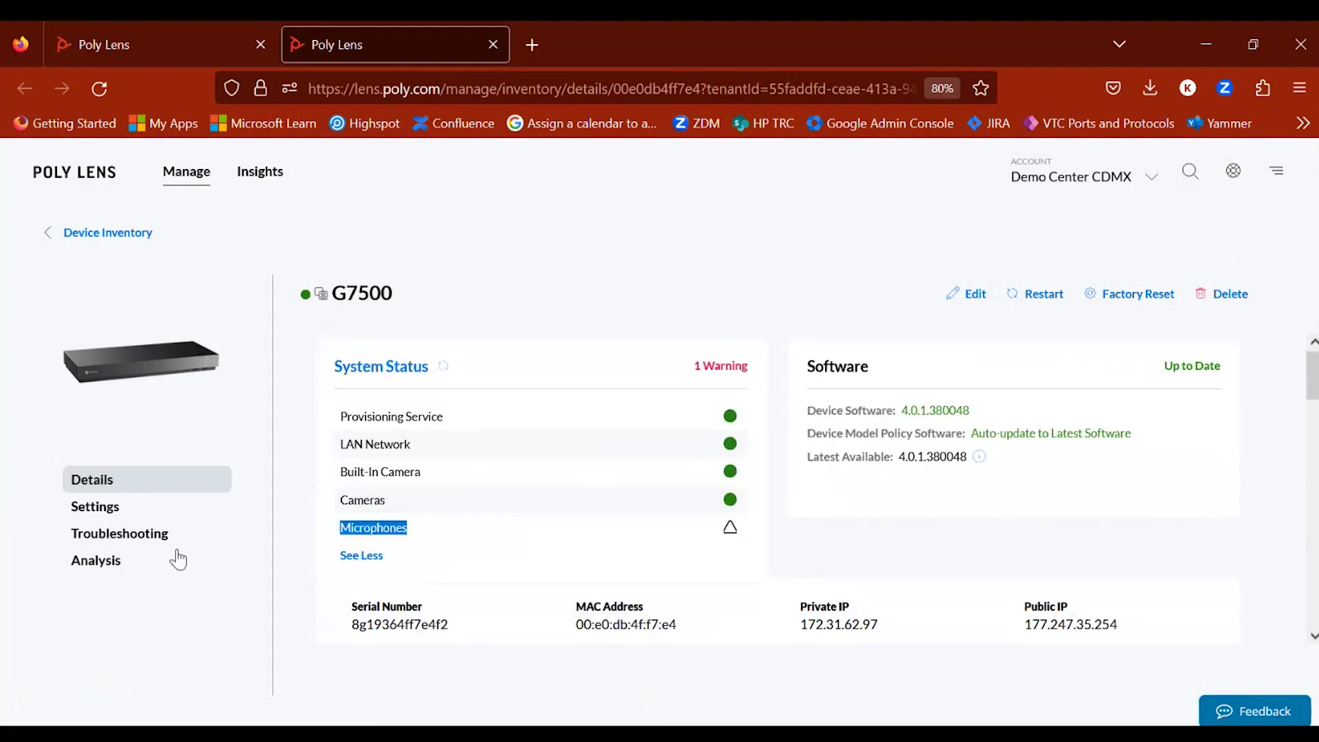
Open the G7500's troubleshooting device information and inspect the microphones details under Device System Status
{"action": "left_click", "coordinate": [99, 544]}
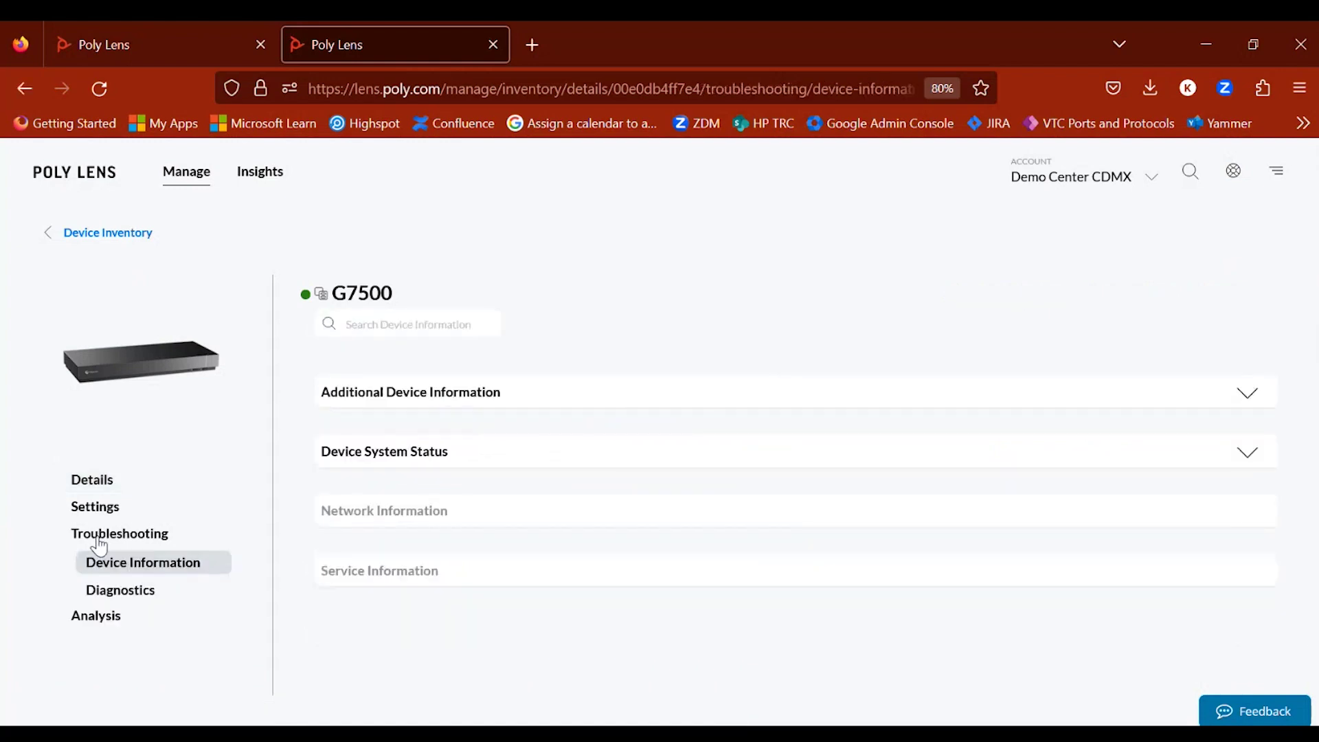
{"action": "left_click", "coordinate": [512, 448]}
{"action": "scroll", "coordinate": [513, 443], "scroll_direction": "down", "scroll_amount": 2}
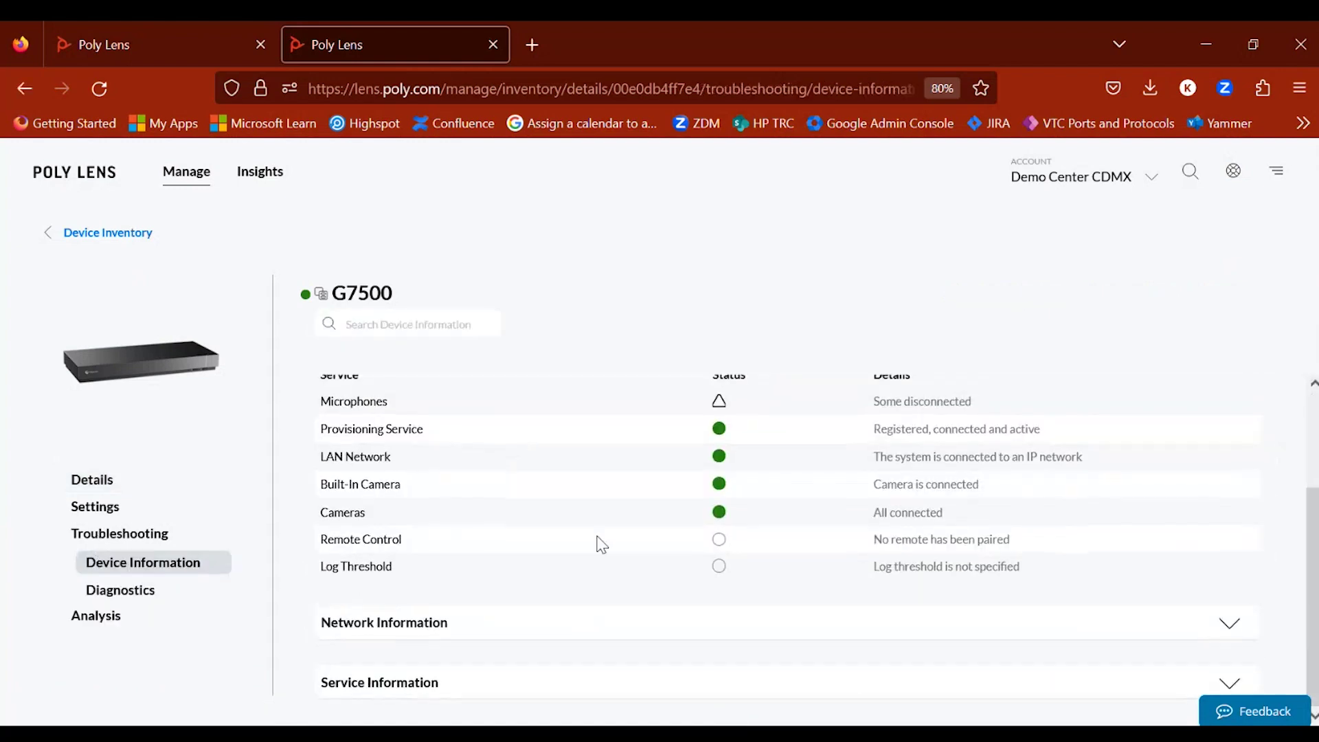
{"action": "scroll", "coordinate": [599, 542], "scroll_direction": "up", "scroll_amount": 1}
{"action": "left_click_drag", "start_coordinate": [332, 469], "coordinate": [382, 473]}
{"action": "left_click", "coordinate": [863, 504]}
{"action": "triple_click", "coordinate": [969, 474]}
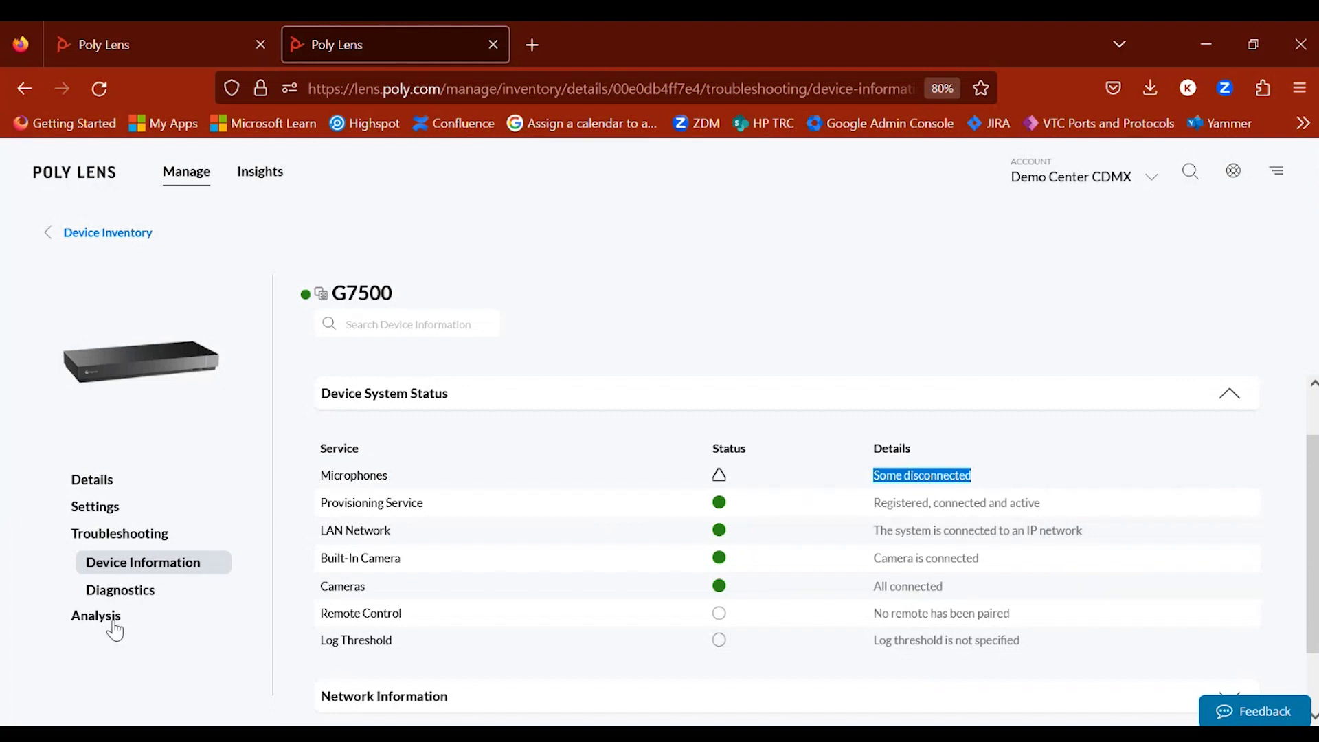
Review the G7500's Call Settings, Primary Network and Secondary Network configuration pages
{"action": "left_click", "coordinate": [94, 510]}
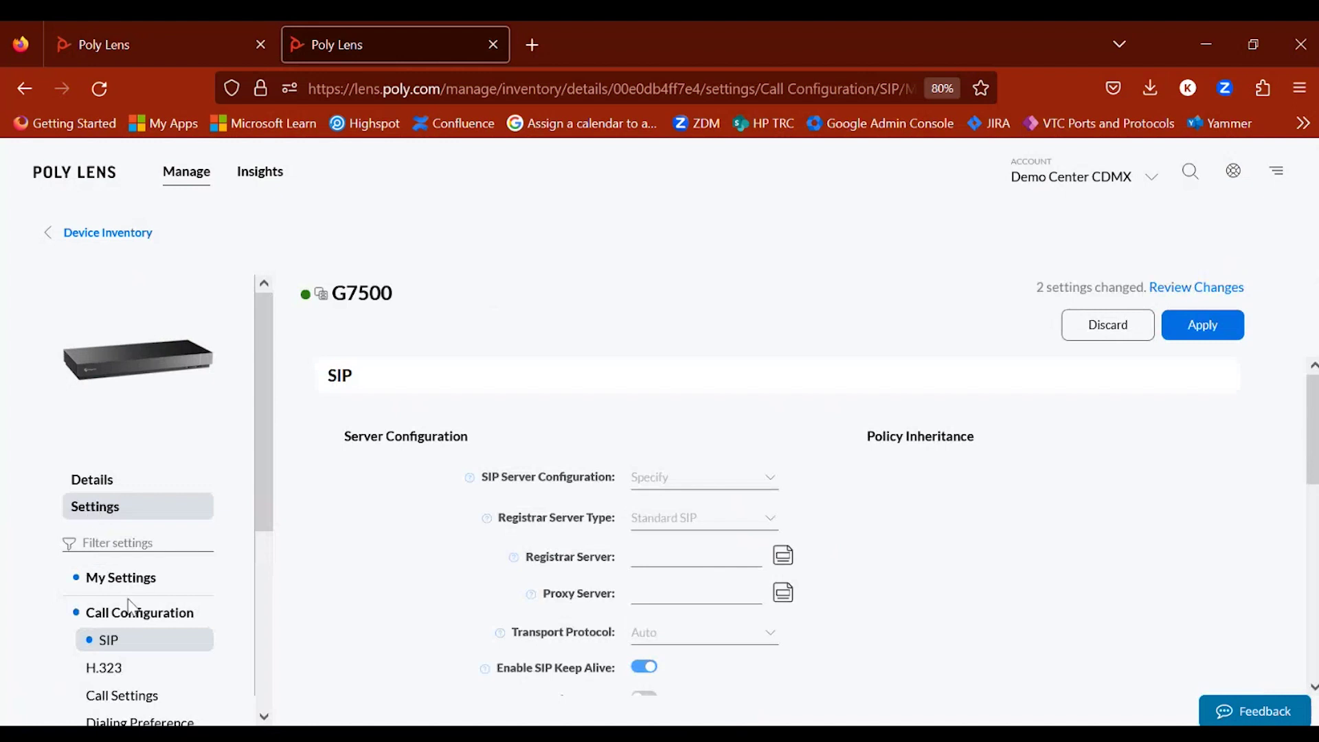
{"action": "scroll", "coordinate": [119, 649], "scroll_direction": "down", "scroll_amount": 2}
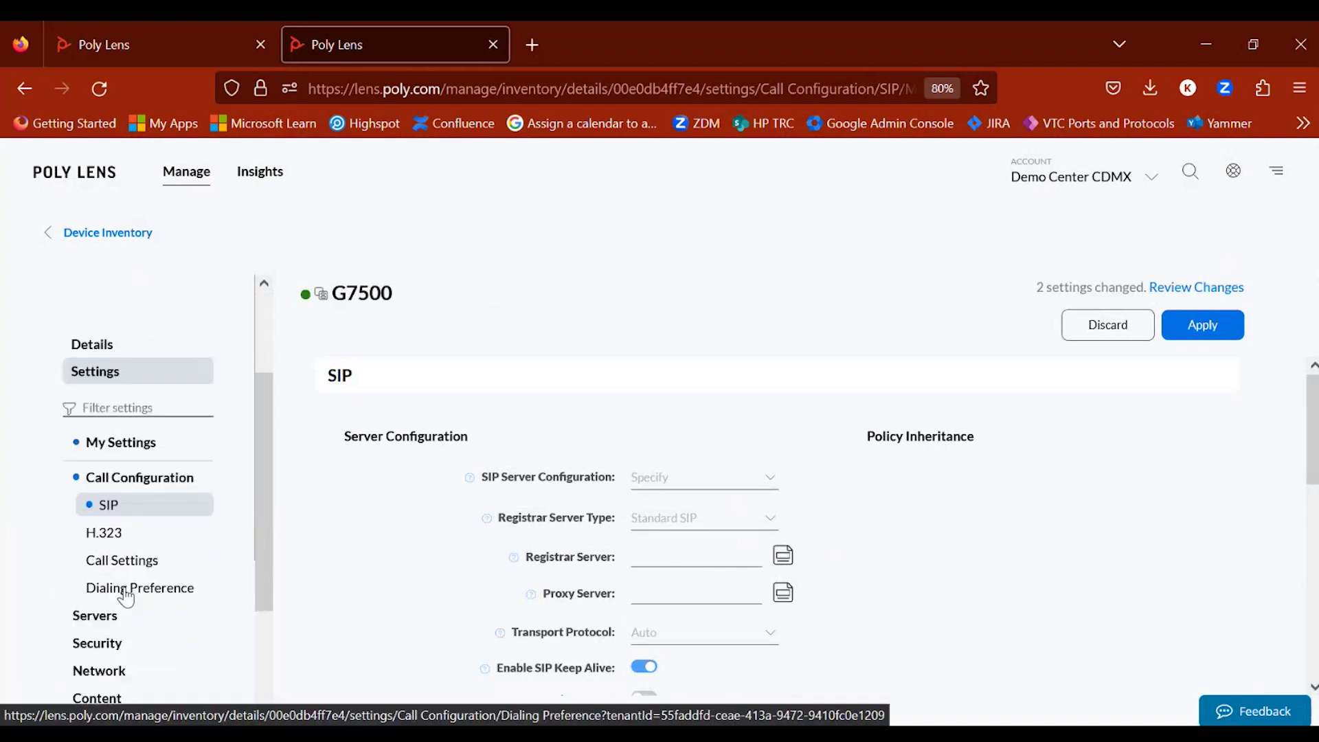
{"action": "left_click", "coordinate": [118, 556]}
{"action": "scroll", "coordinate": [119, 566], "scroll_direction": "down", "scroll_amount": 1}
{"action": "scroll", "coordinate": [118, 566], "scroll_direction": "down", "scroll_amount": 1}
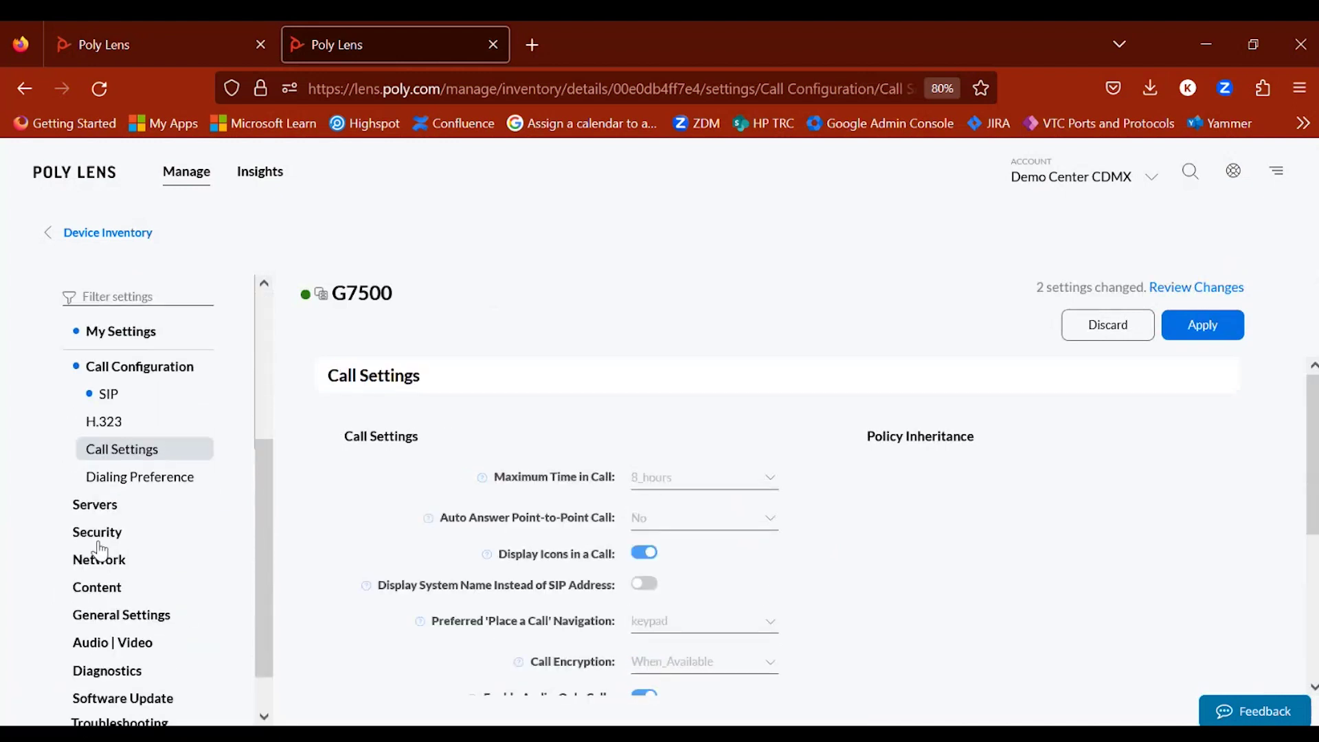
{"action": "left_click", "coordinate": [98, 559]}
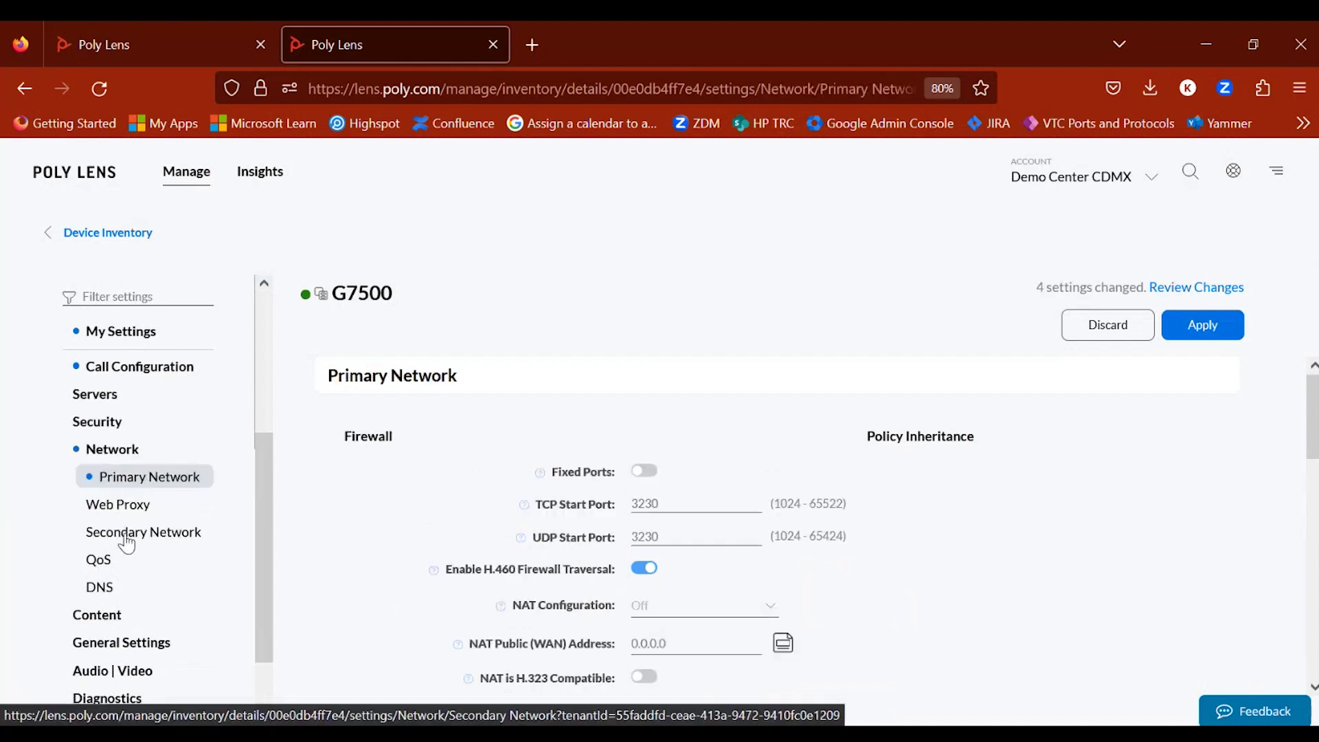
{"action": "left_click", "coordinate": [128, 544]}
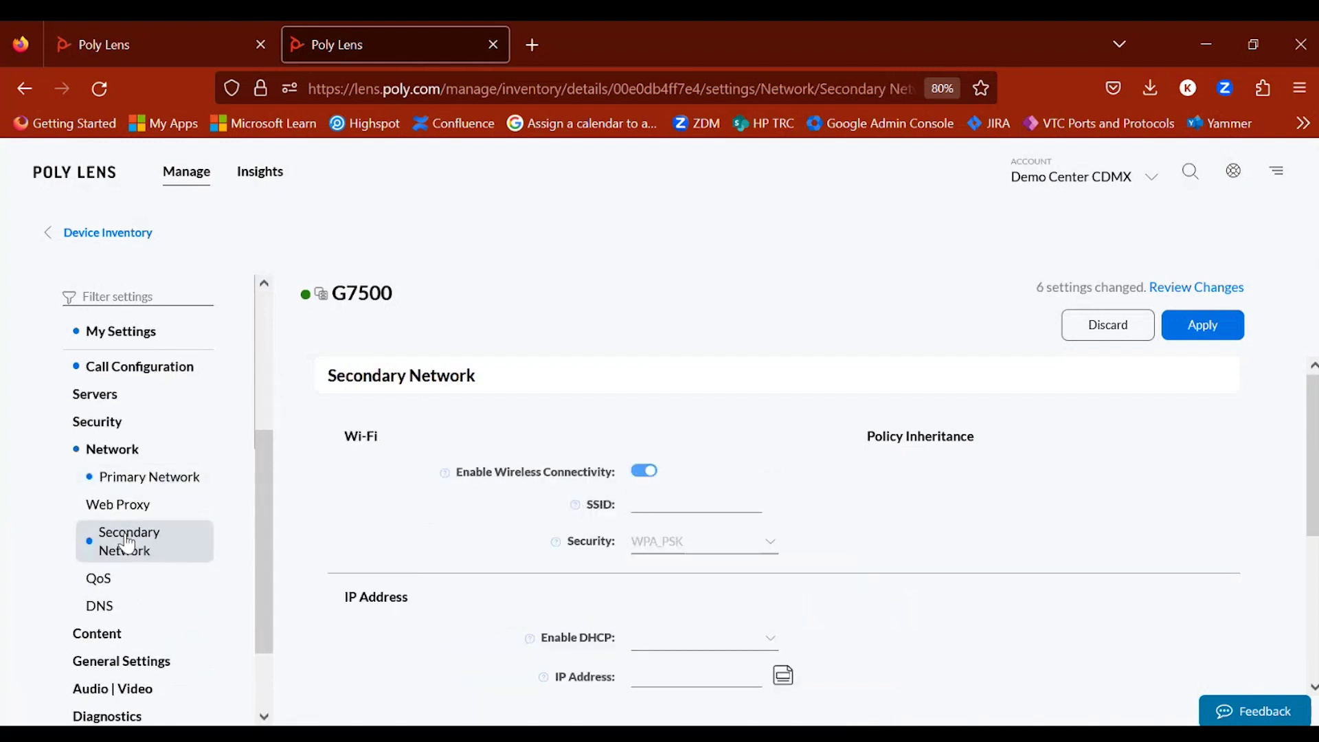
Review the License and Device Management pages in the G7500's General Settings
{"action": "scroll", "coordinate": [127, 543], "scroll_direction": "down", "scroll_amount": 2}
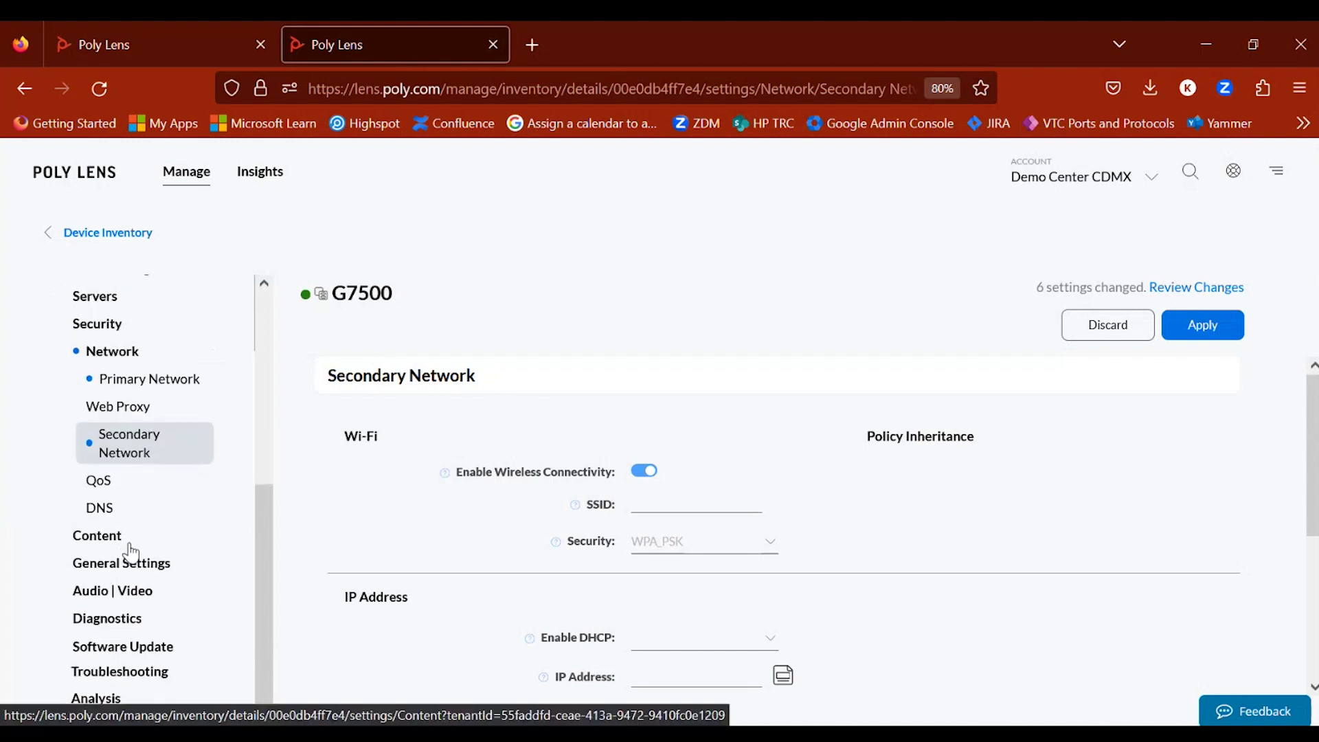
{"action": "left_click", "coordinate": [127, 566]}
{"action": "scroll", "coordinate": [128, 560], "scroll_direction": "down", "scroll_amount": 3}
{"action": "left_click", "coordinate": [126, 516]}
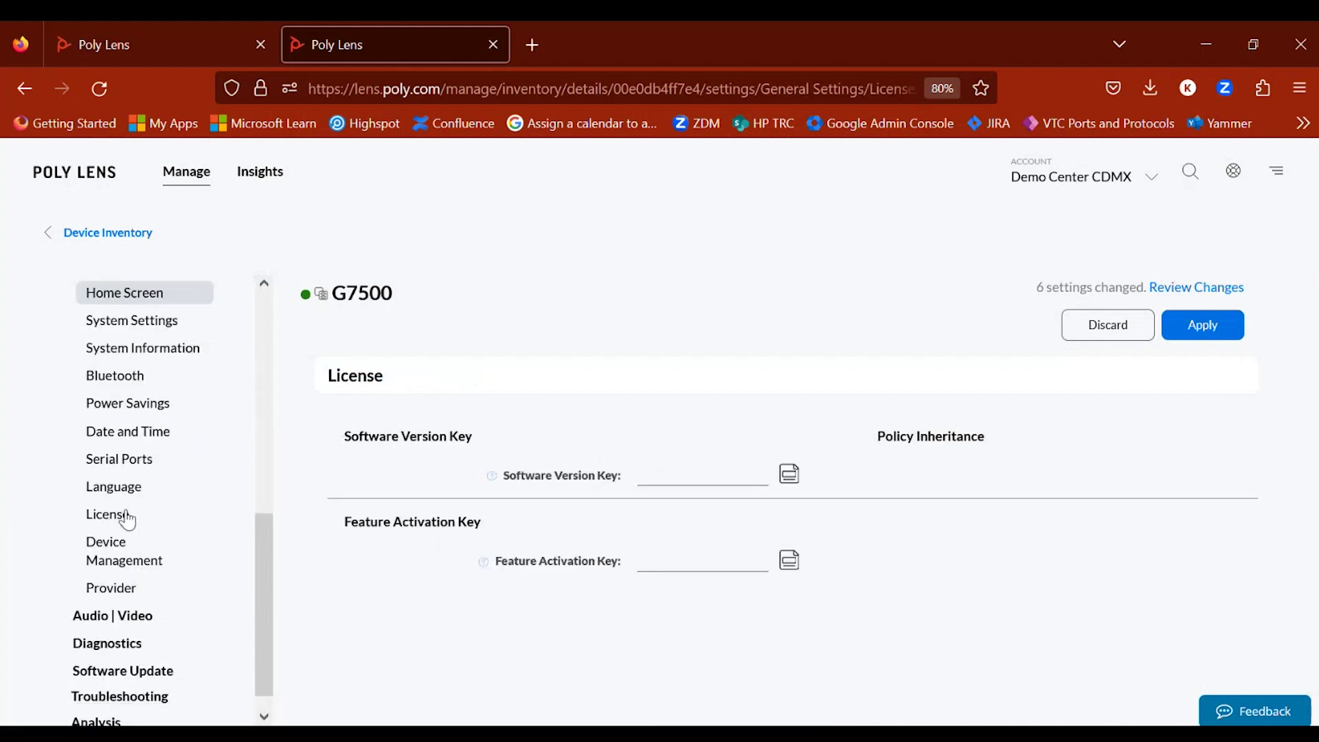
{"action": "left_click", "coordinate": [123, 549]}
{"action": "scroll", "coordinate": [118, 547], "scroll_direction": "down", "scroll_amount": 1}
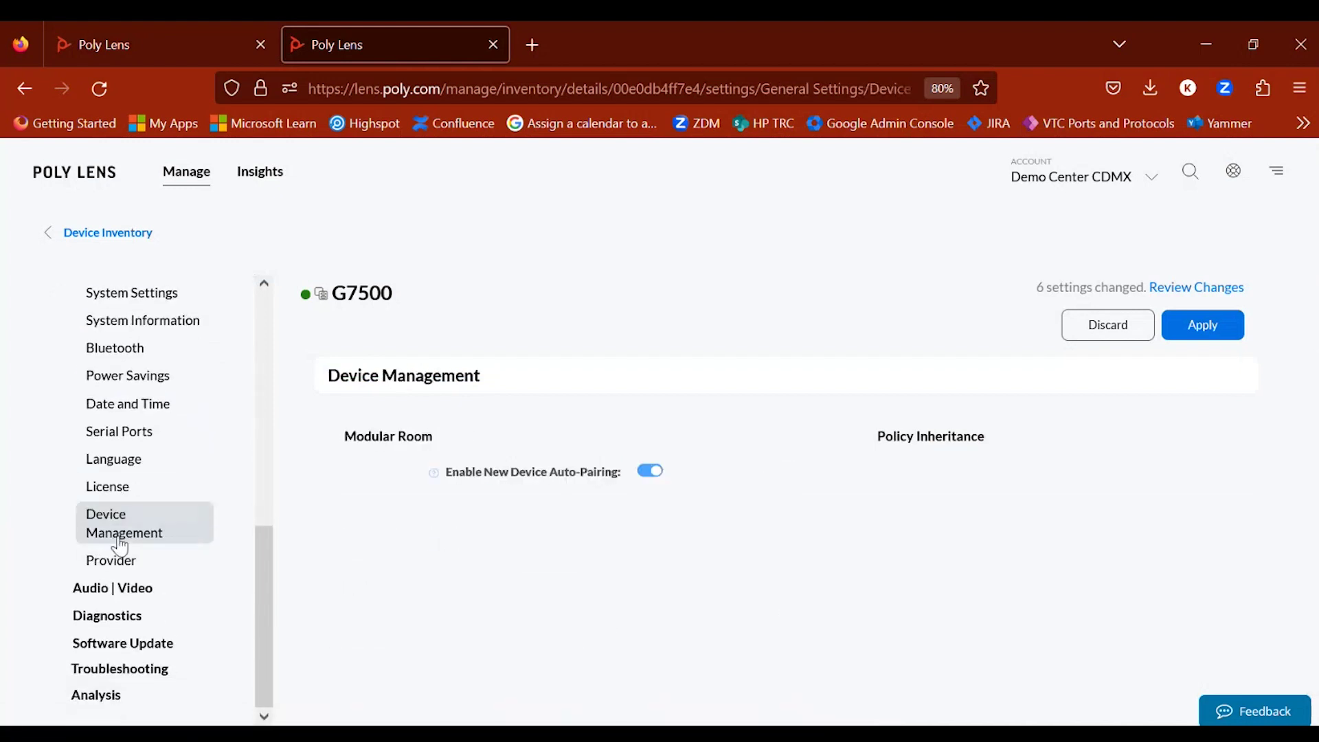
In the G7500's Software Update settings, turn off auto-update with latest version and browse the versions offered for update
{"action": "left_click", "coordinate": [137, 646]}
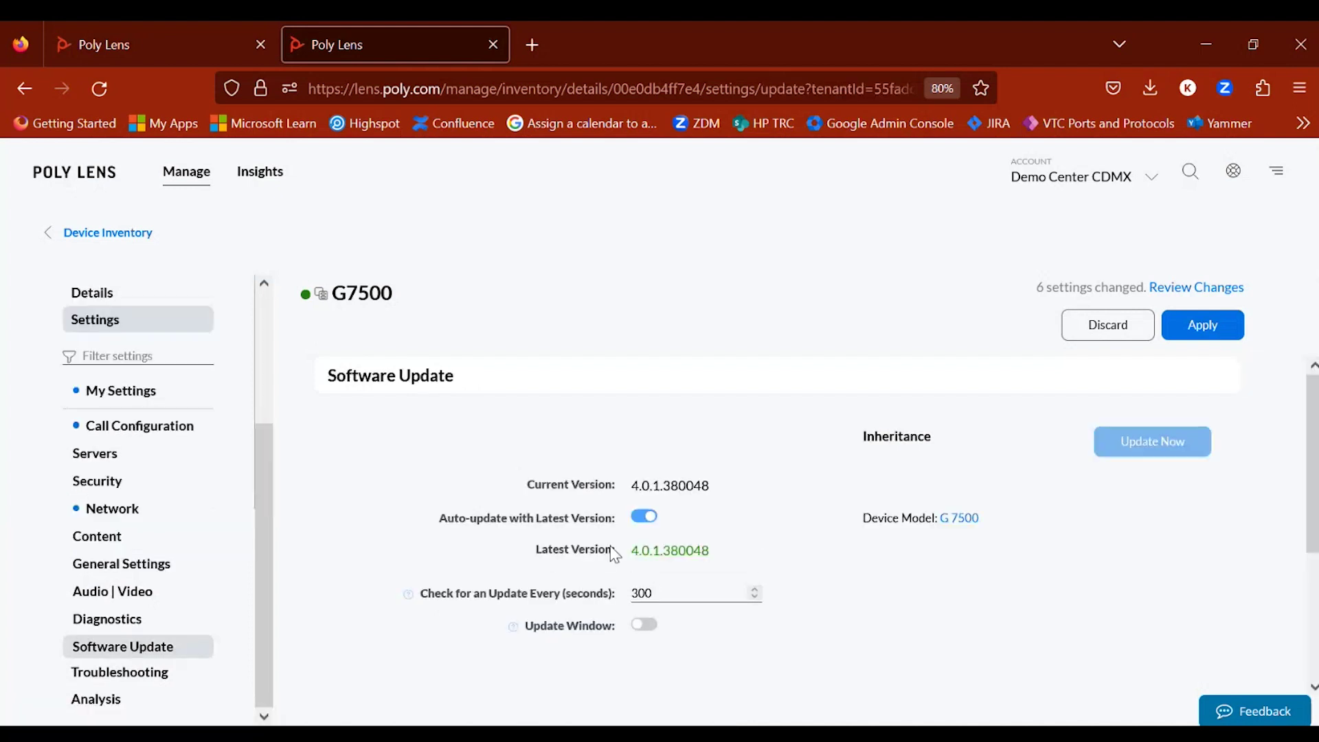
{"action": "left_click", "coordinate": [652, 518]}
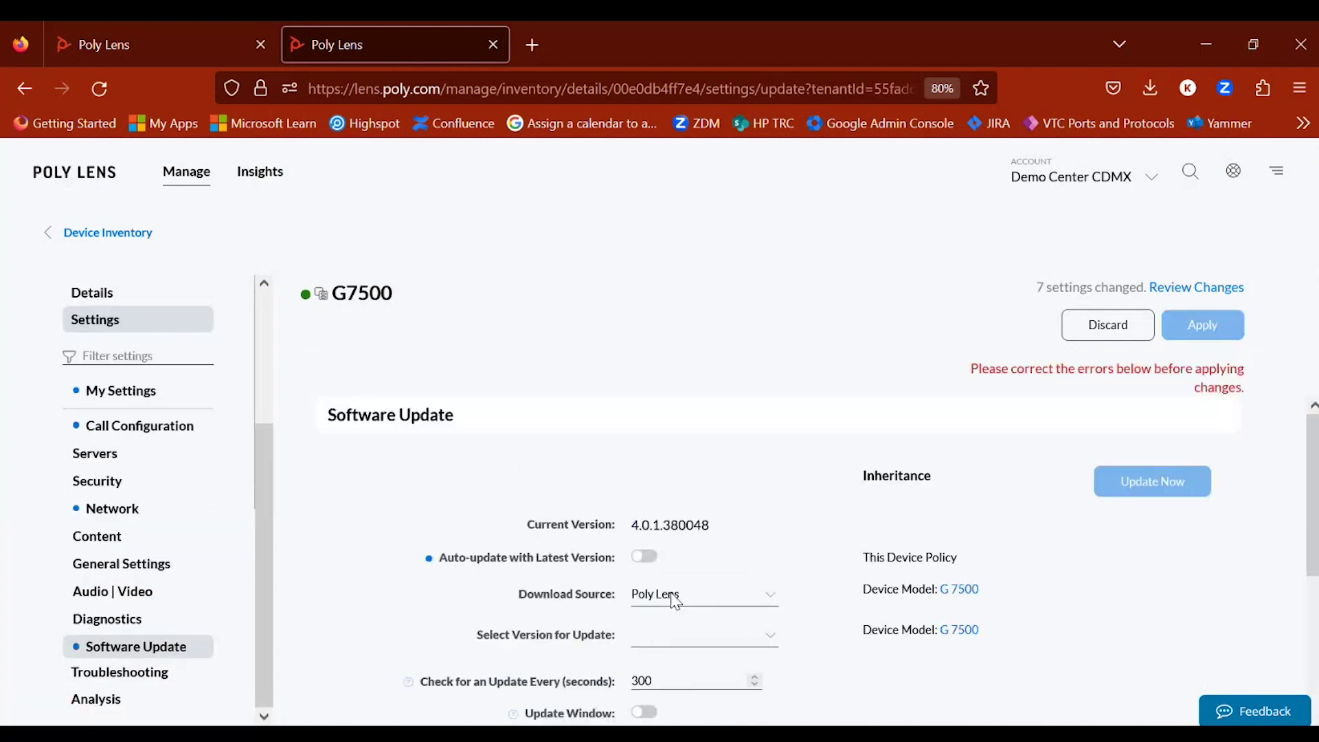
{"action": "left_click", "coordinate": [704, 640]}
{"action": "scroll", "coordinate": [773, 505], "scroll_direction": "down", "scroll_amount": 2}
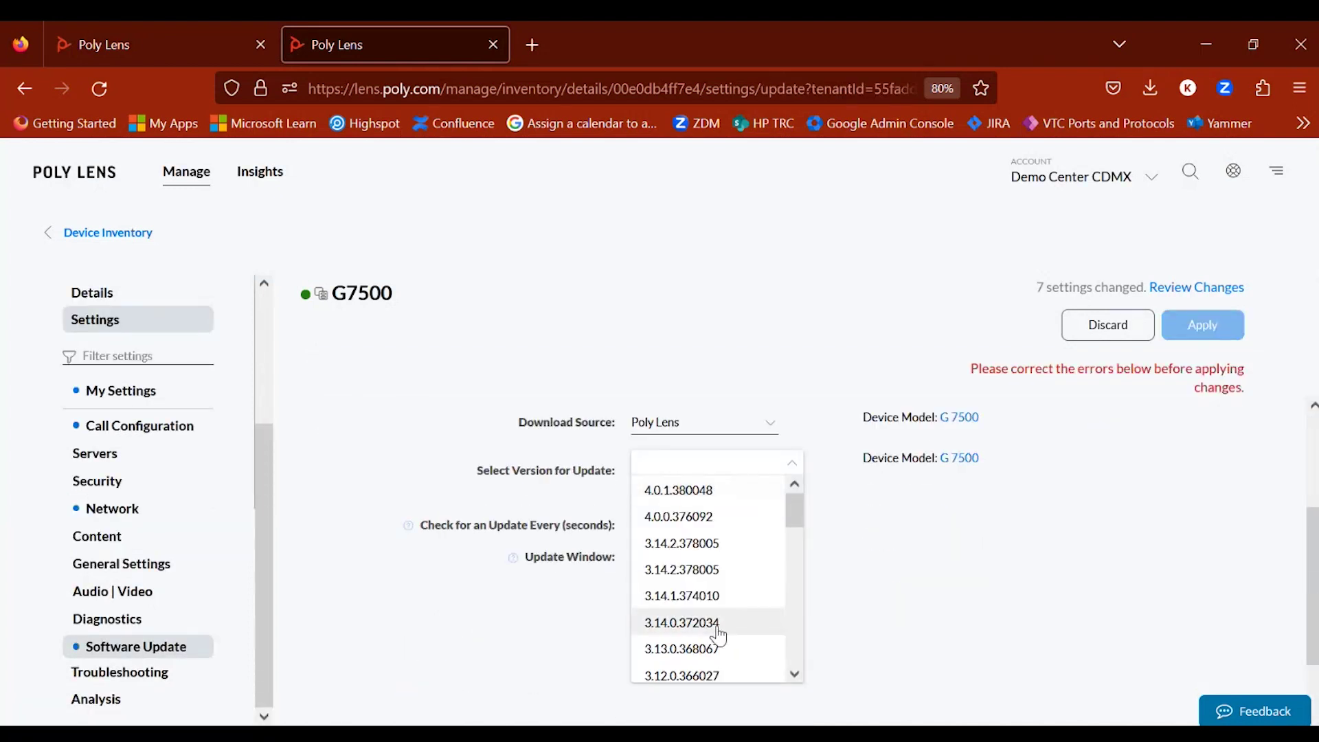
{"action": "scroll", "coordinate": [717, 635], "scroll_direction": "down", "scroll_amount": 2}
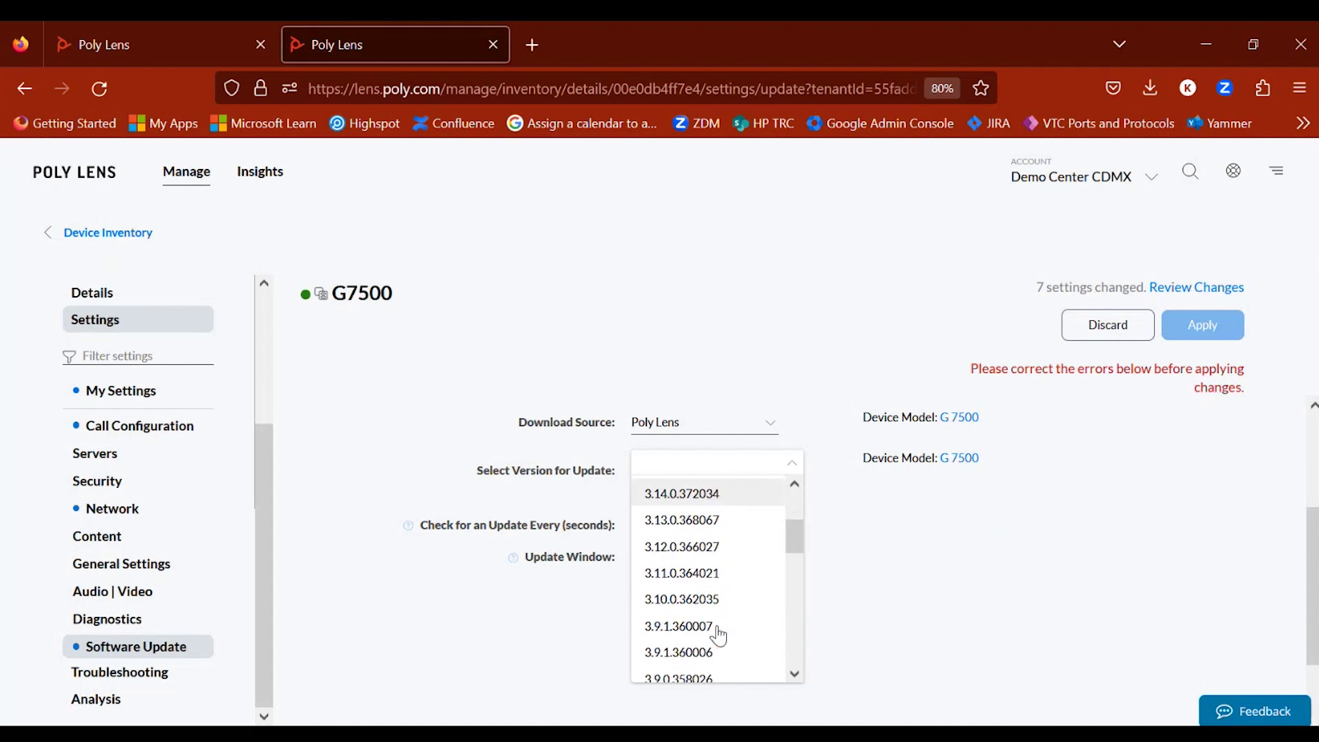
{"action": "scroll", "coordinate": [718, 636], "scroll_direction": "down", "scroll_amount": 6}
{"action": "scroll", "coordinate": [716, 632], "scroll_direction": "down", "scroll_amount": 2}
{"action": "scroll", "coordinate": [732, 529], "scroll_direction": "up", "scroll_amount": 4}
{"action": "scroll", "coordinate": [730, 529], "scroll_direction": "up", "scroll_amount": 5}
{"action": "left_click", "coordinate": [385, 574]}
{"action": "scroll", "coordinate": [120, 680], "scroll_direction": "down", "scroll_amount": 1}
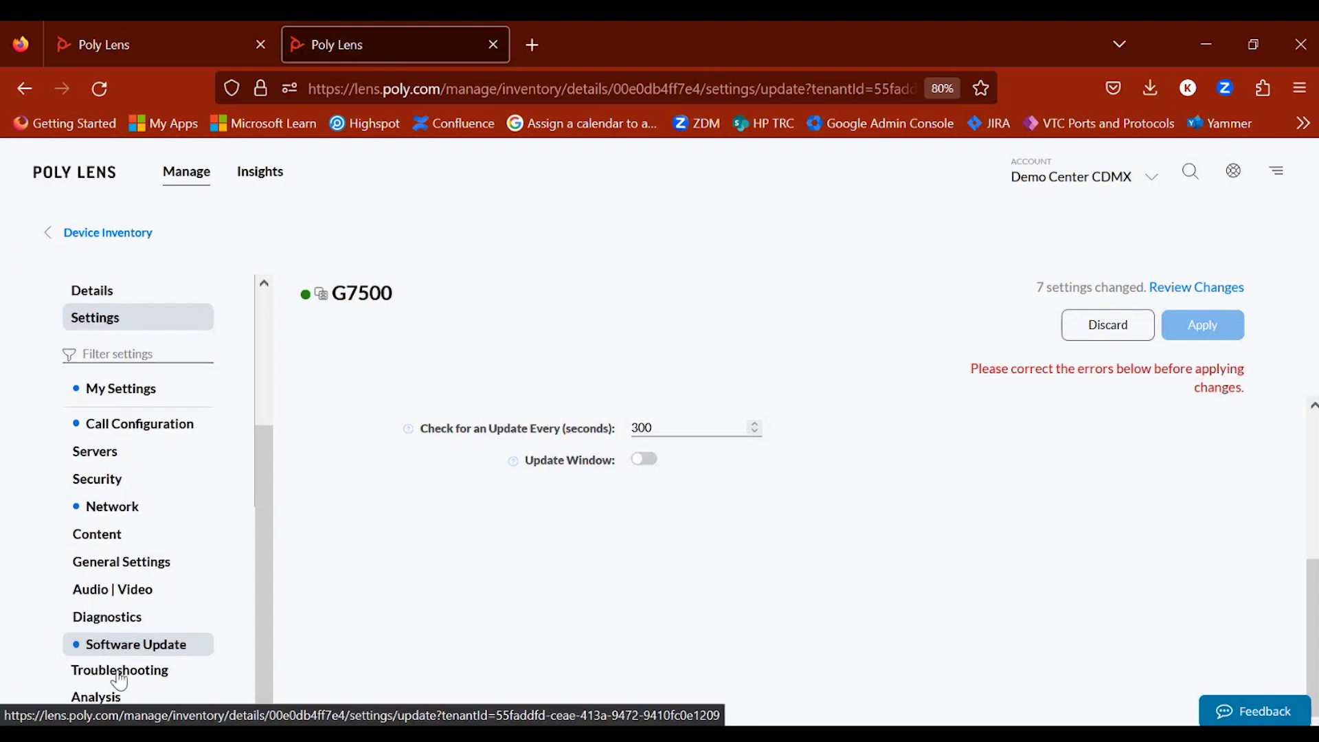
Open the G7500's device analysis, discarding the unsaved settings changes
{"action": "left_click", "coordinate": [105, 695]}
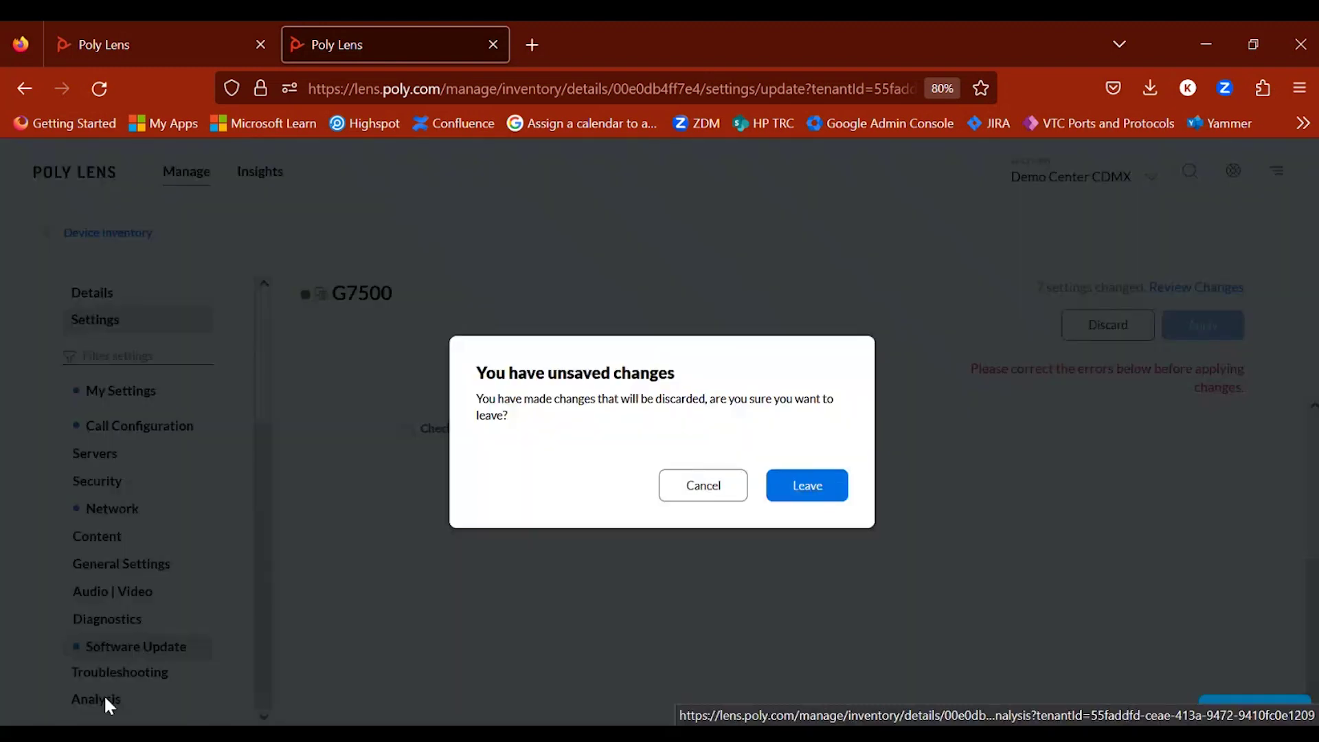
{"action": "left_click", "coordinate": [806, 484]}
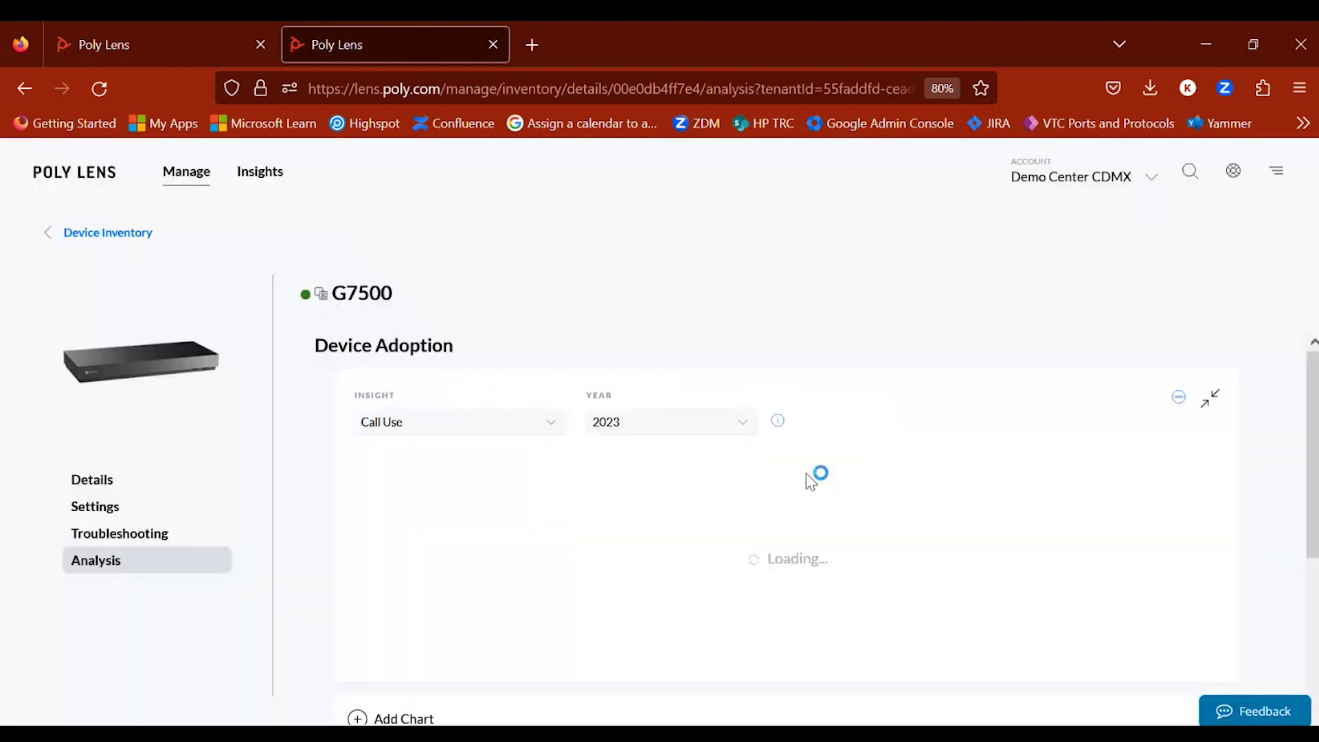
Examine the G7500's 2023 Call Use chart, checking the daily usage at the May peak
{"action": "scroll", "coordinate": [810, 481], "scroll_direction": "down", "scroll_amount": 3}
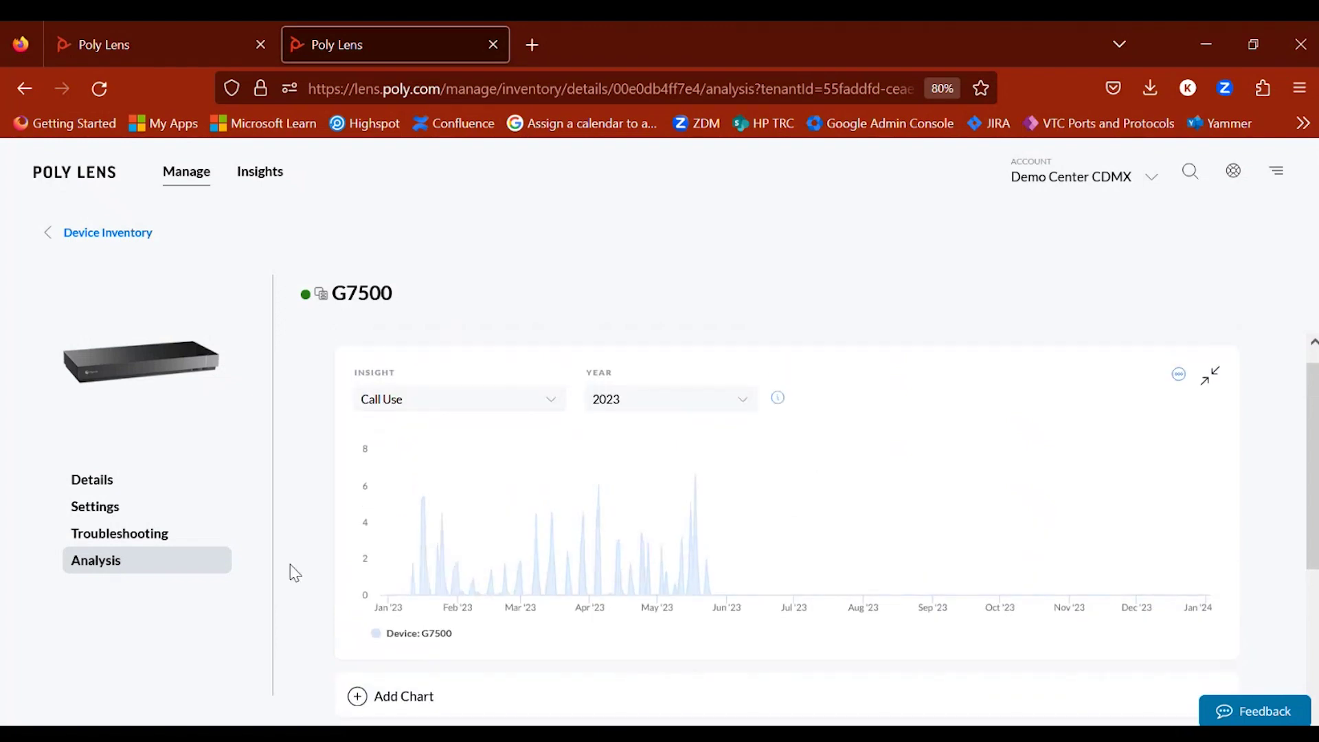
{"action": "scroll", "coordinate": [294, 573], "scroll_direction": "up", "scroll_amount": 5}
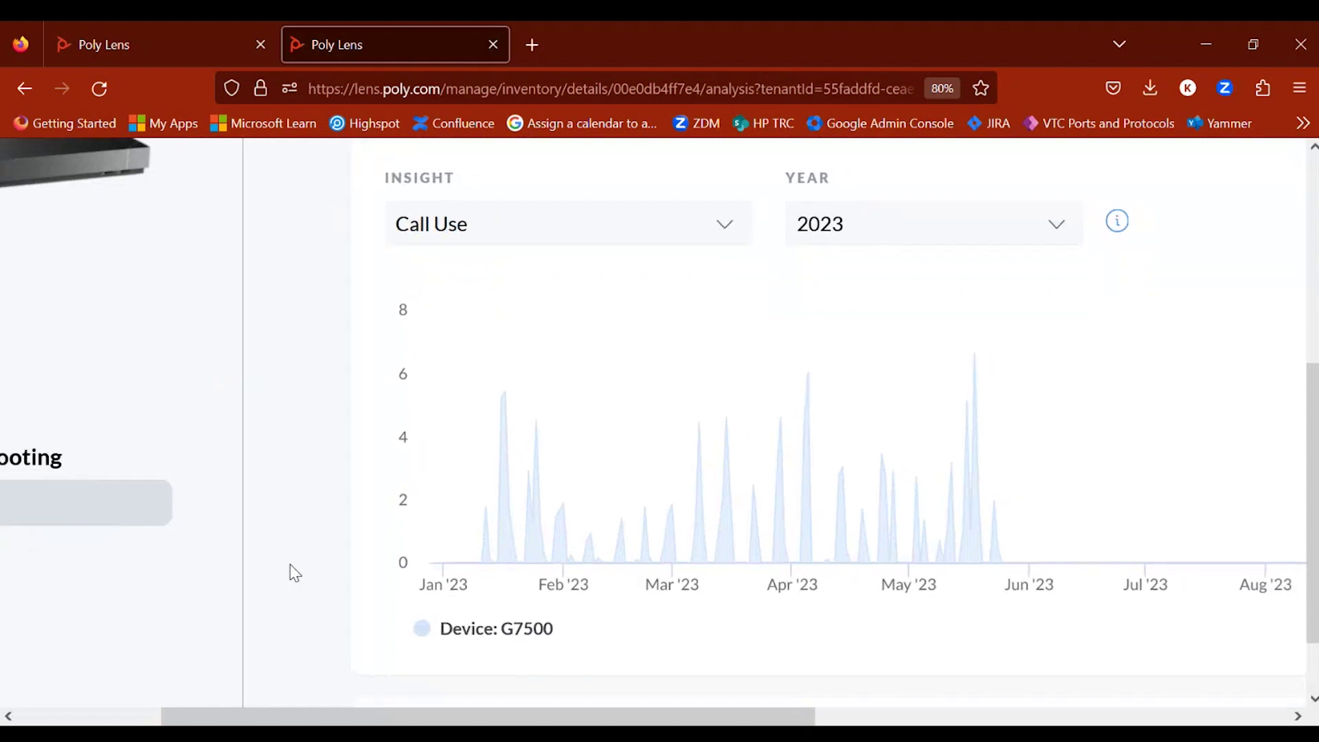
{"action": "mouse_move", "coordinate": [765, 377]}
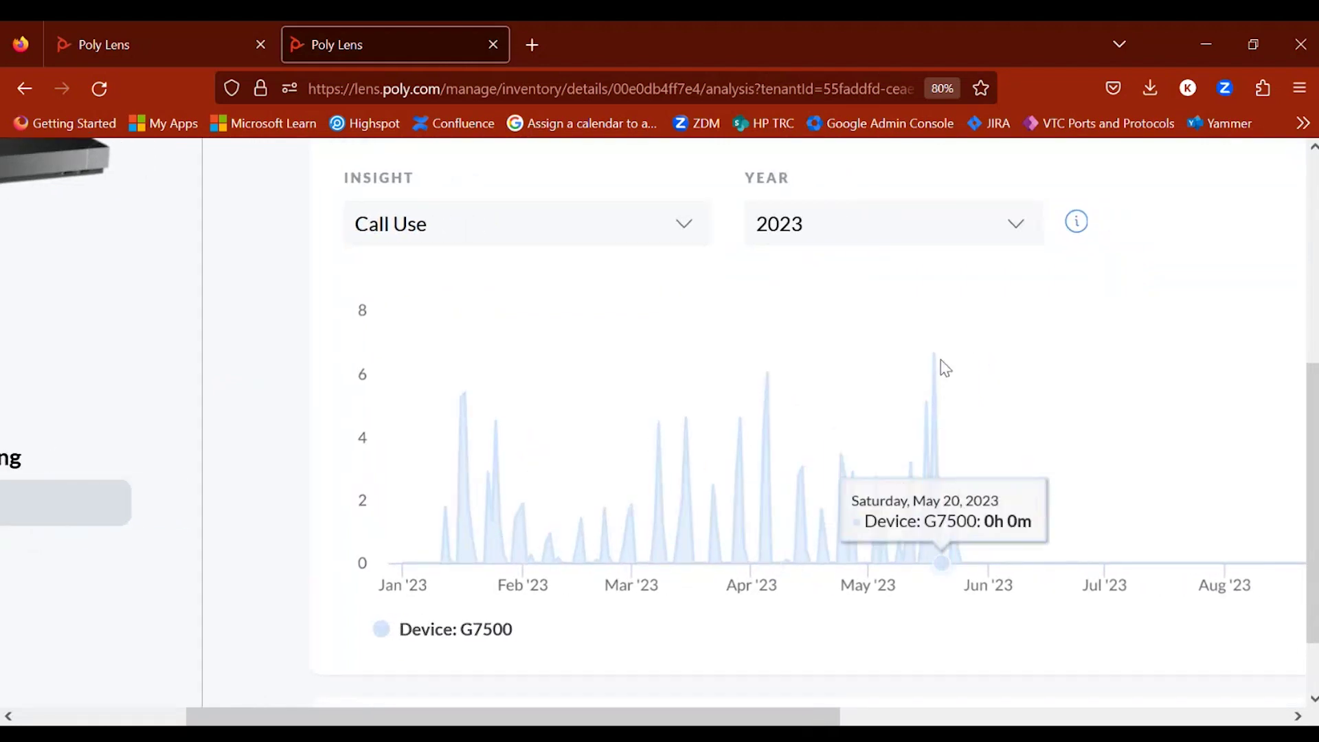
{"action": "mouse_move", "coordinate": [936, 362]}
{"action": "mouse_move", "coordinate": [952, 510]}
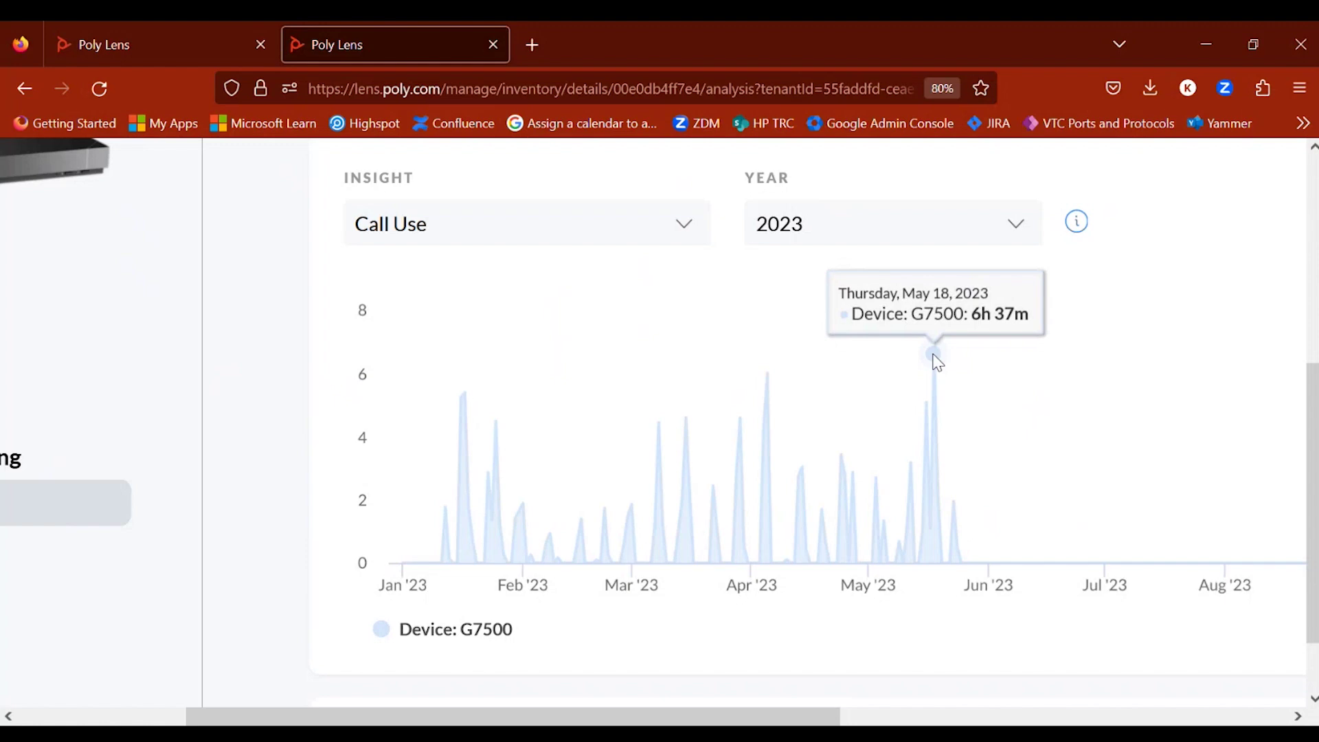
{"action": "scroll", "coordinate": [934, 360], "scroll_direction": "down", "scroll_amount": 5}
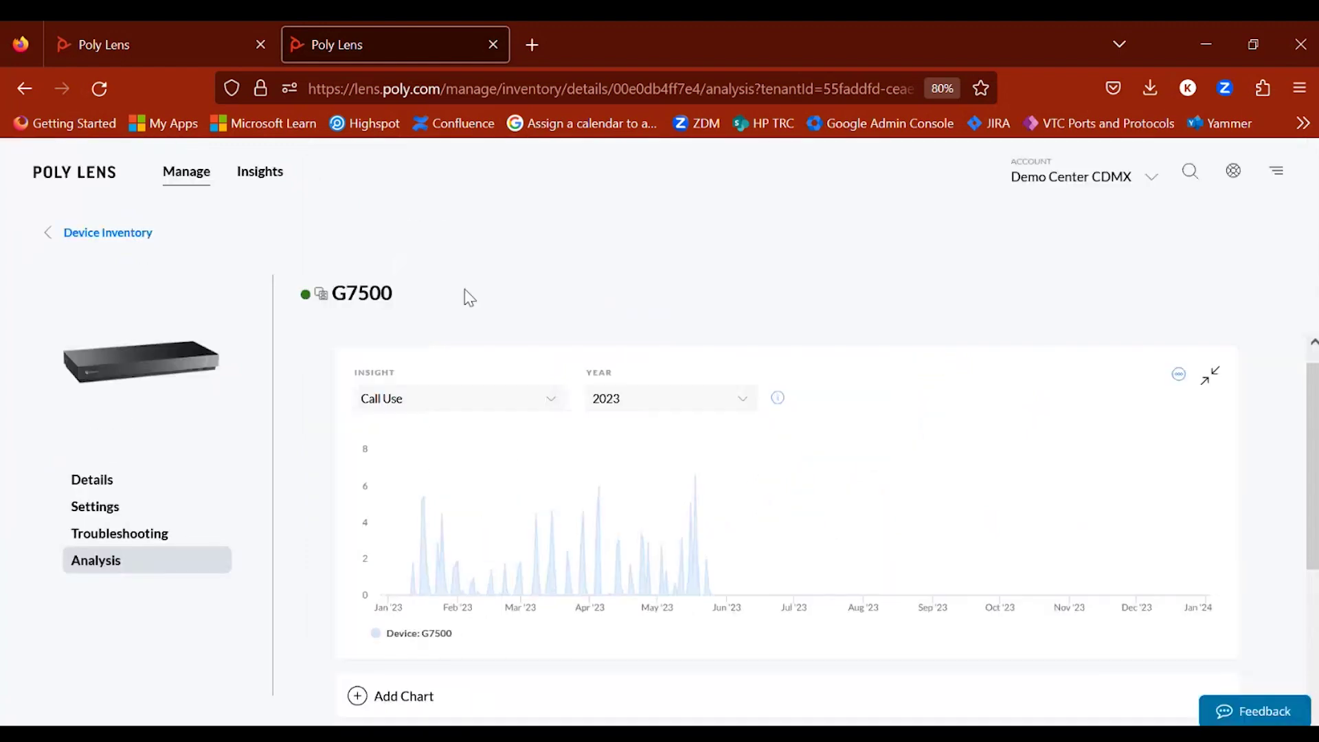
From the home page, open the site-level policies and select the Polanco México site
{"action": "left_click", "coordinate": [83, 180]}
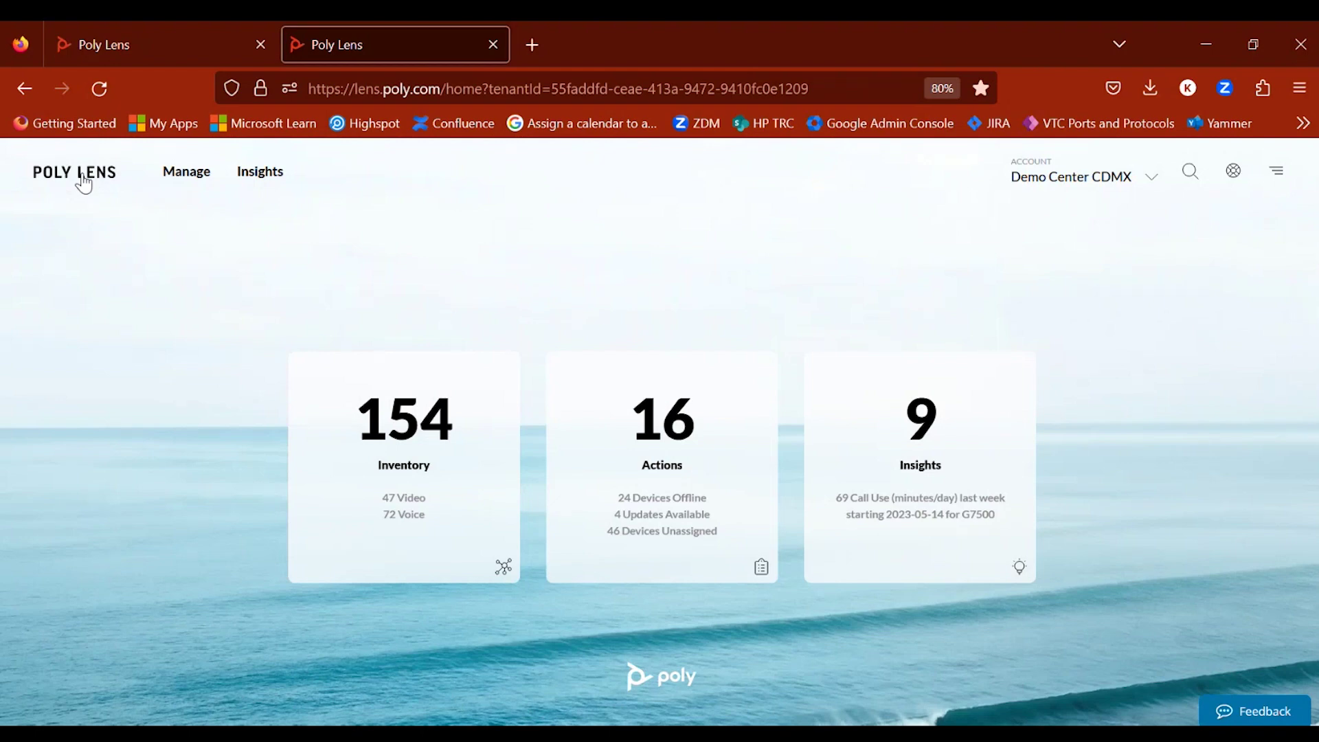
{"action": "left_click", "coordinate": [185, 173]}
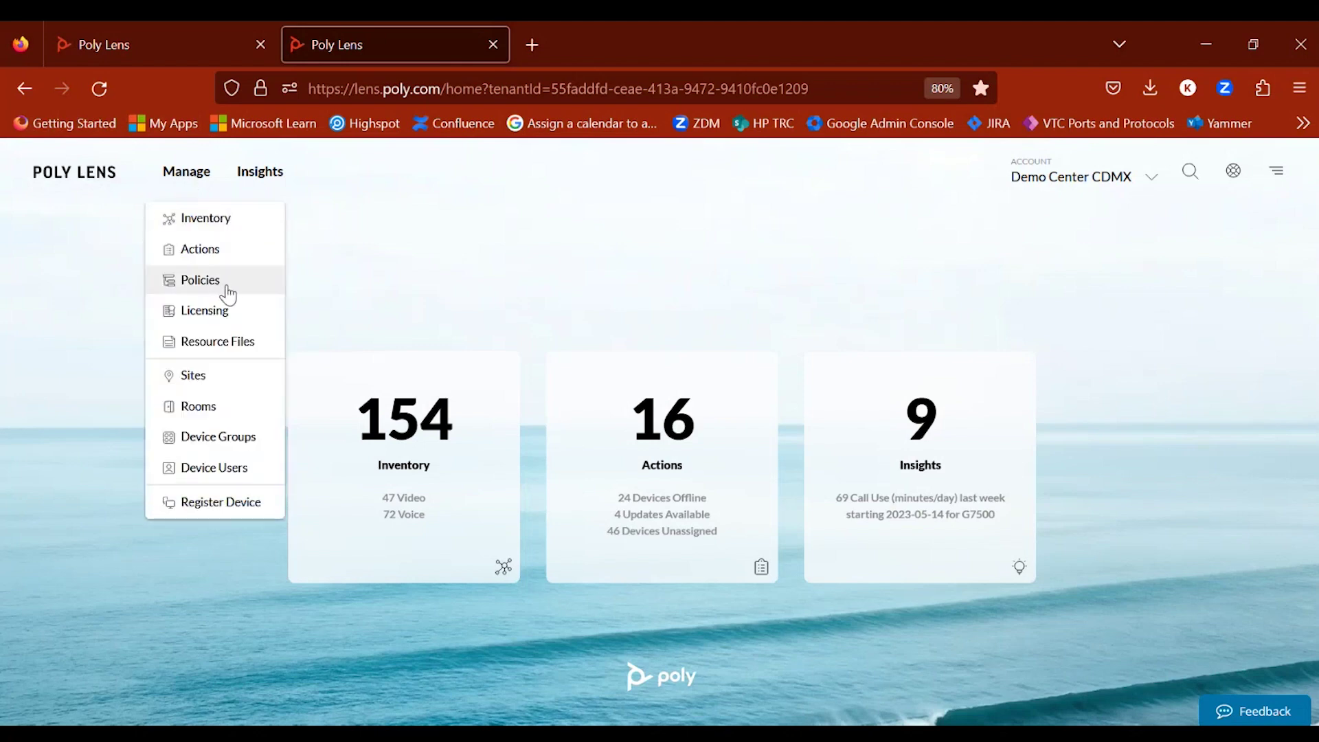
{"action": "left_click", "coordinate": [229, 294]}
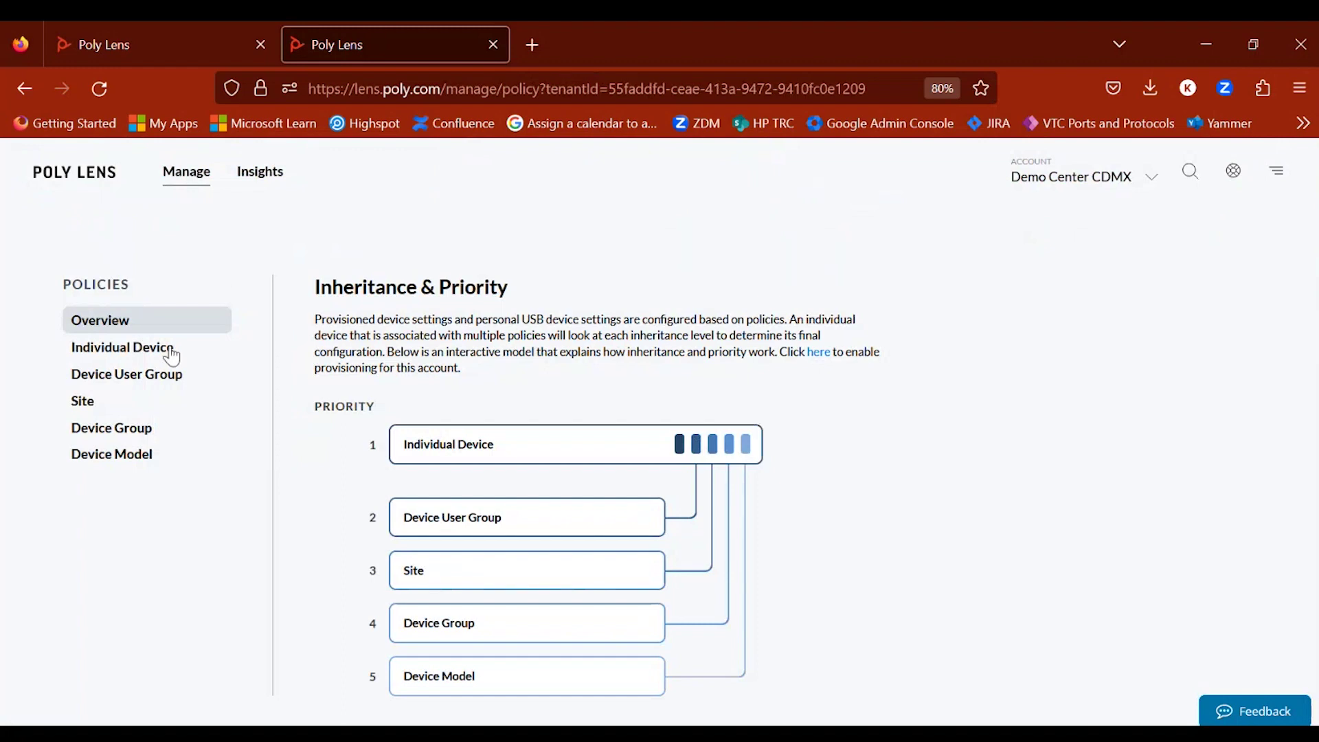
{"action": "left_click", "coordinate": [83, 401]}
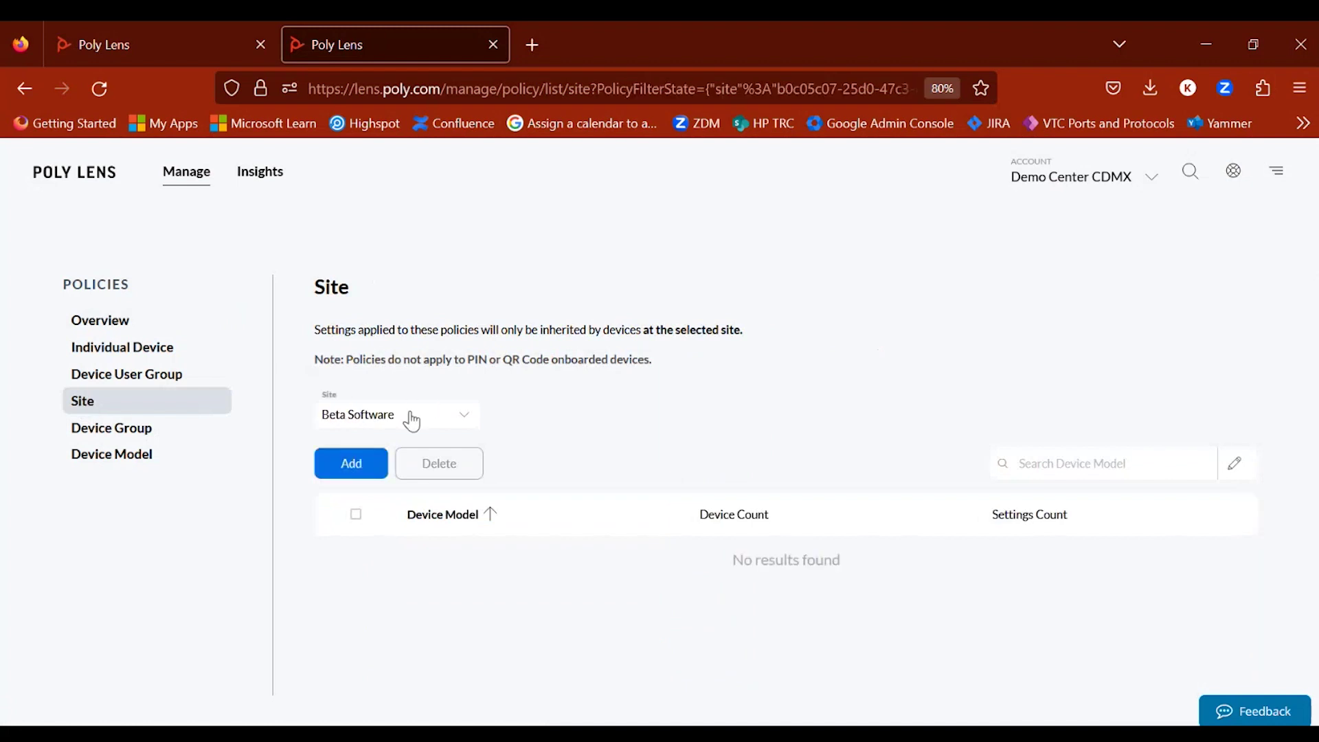
{"action": "left_click", "coordinate": [411, 421]}
{"action": "left_click", "coordinate": [405, 607]}
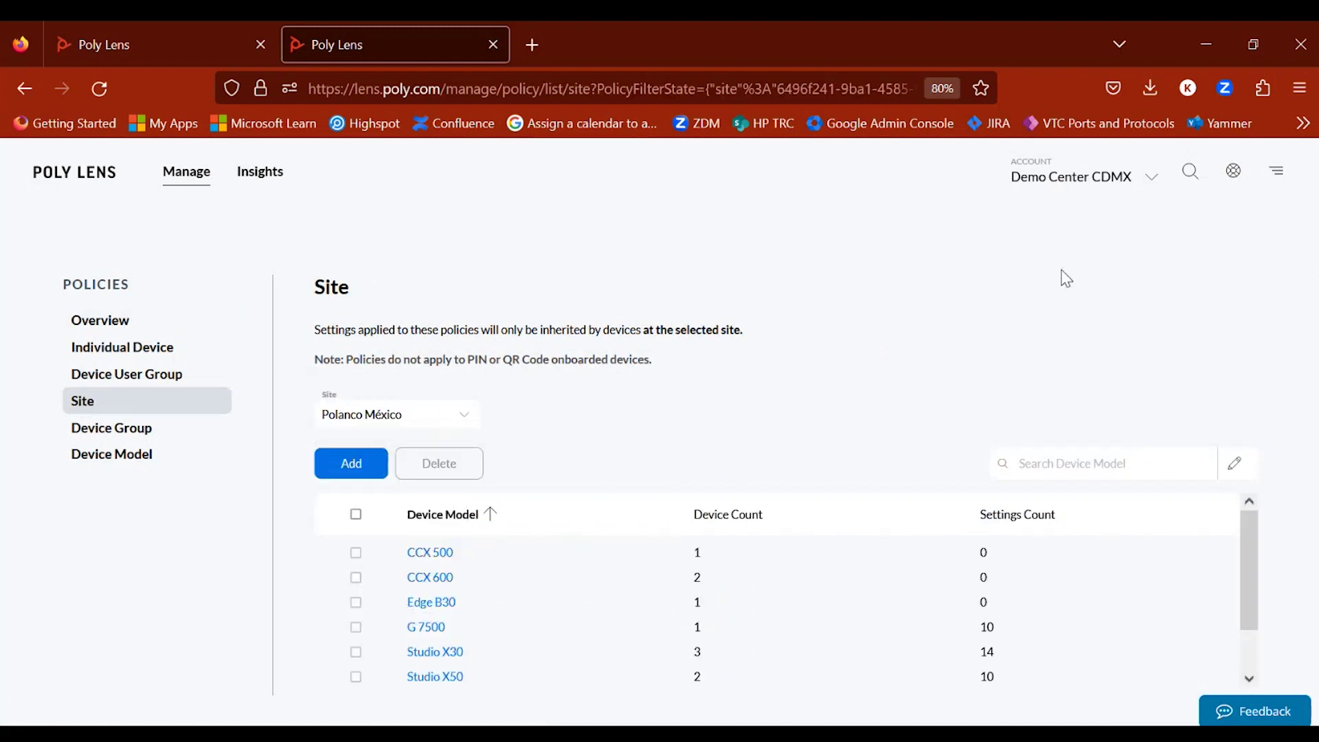
Switch the browser to full screen and examine the device and settings counts per model in Polanco México's policies
{"action": "scroll", "coordinate": [666, 524], "scroll_direction": "up", "scroll_amount": 5}
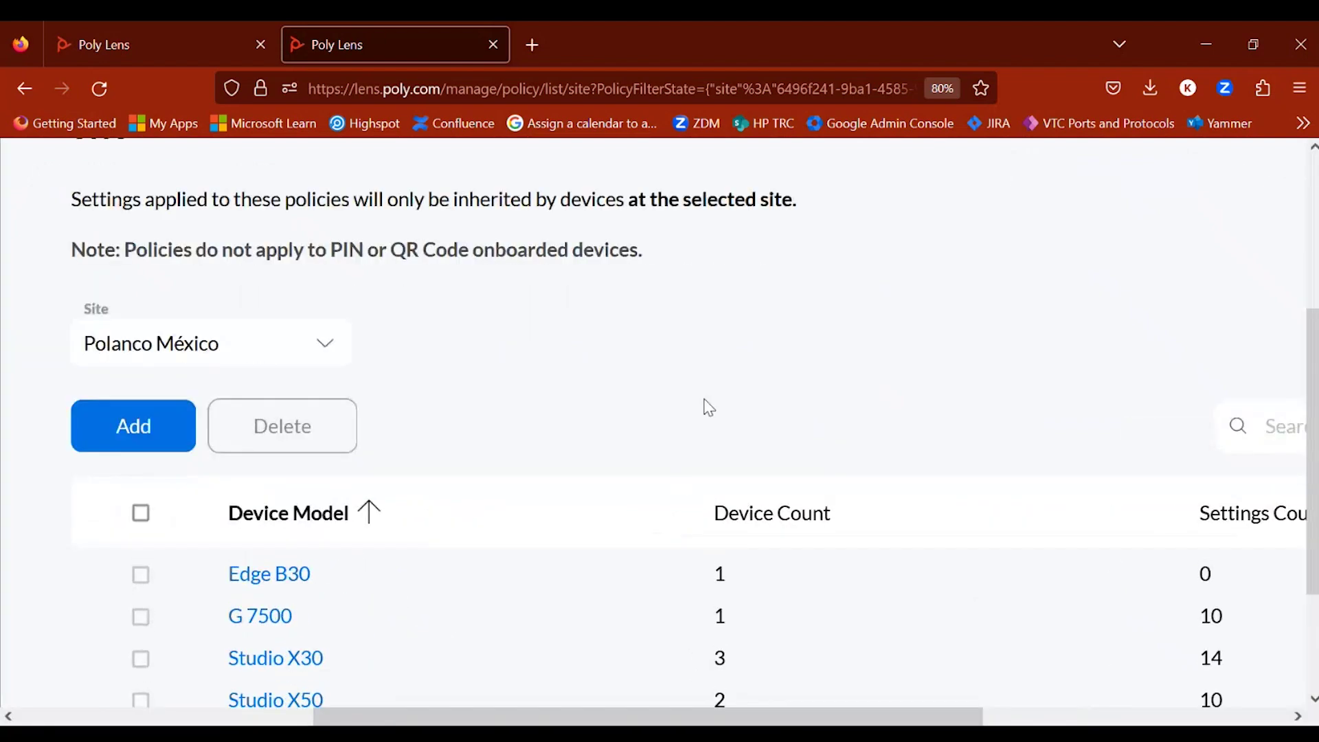
{"action": "scroll", "coordinate": [686, 474], "scroll_direction": "down", "scroll_amount": 2}
{"action": "left_click", "coordinate": [1297, 88]}
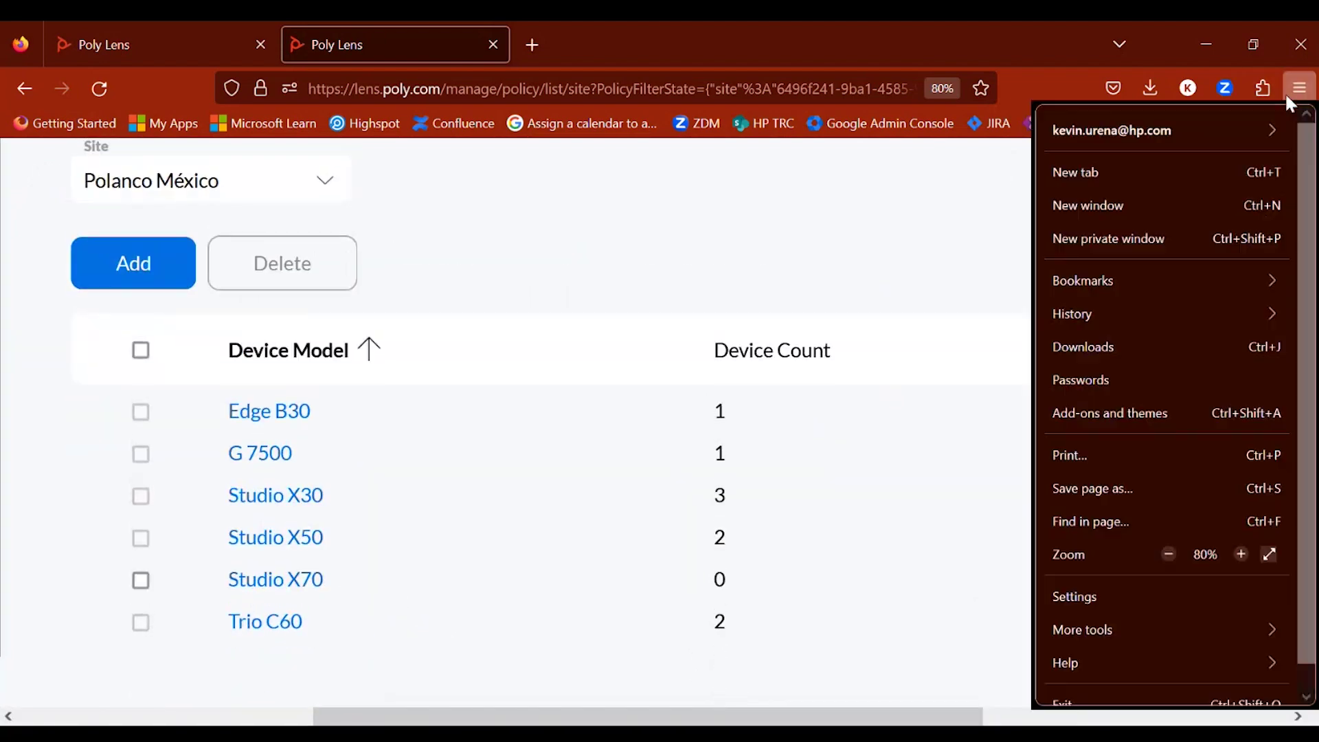
{"action": "left_click", "coordinate": [975, 409]}
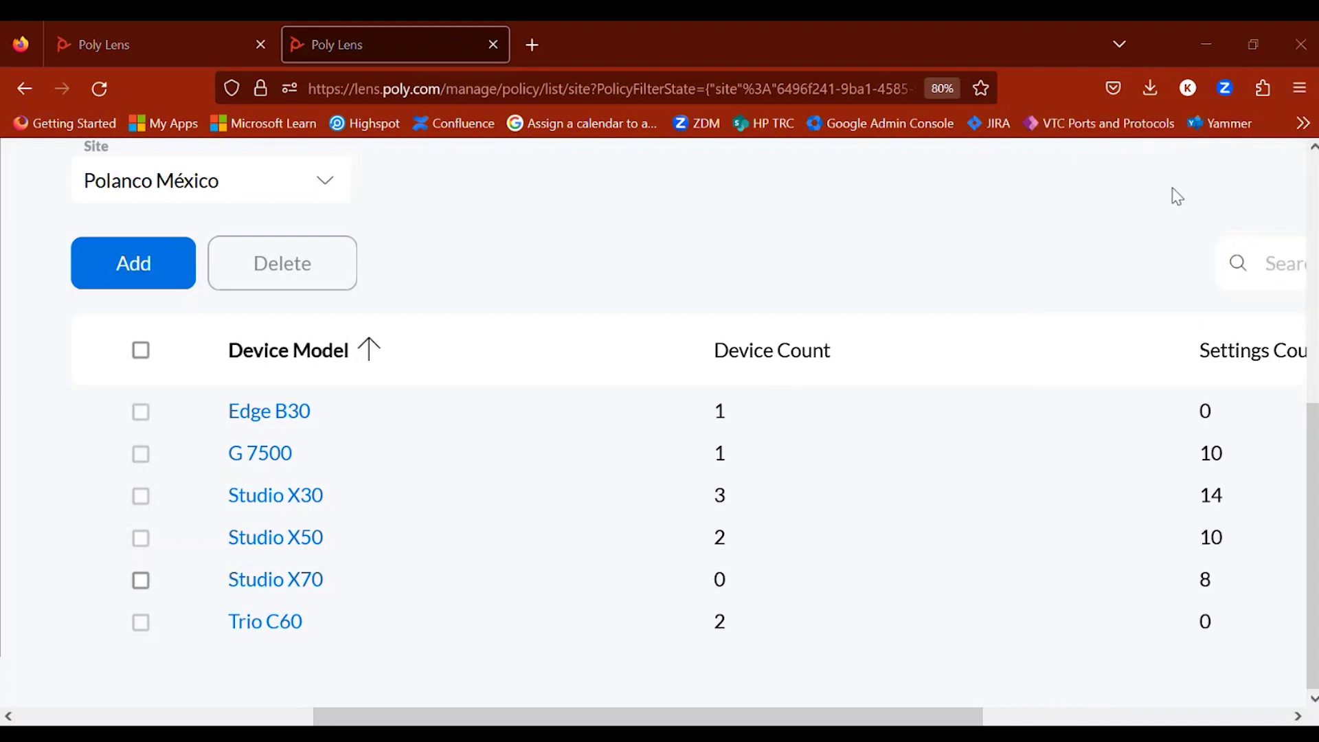
{"action": "left_click", "coordinate": [1299, 93]}
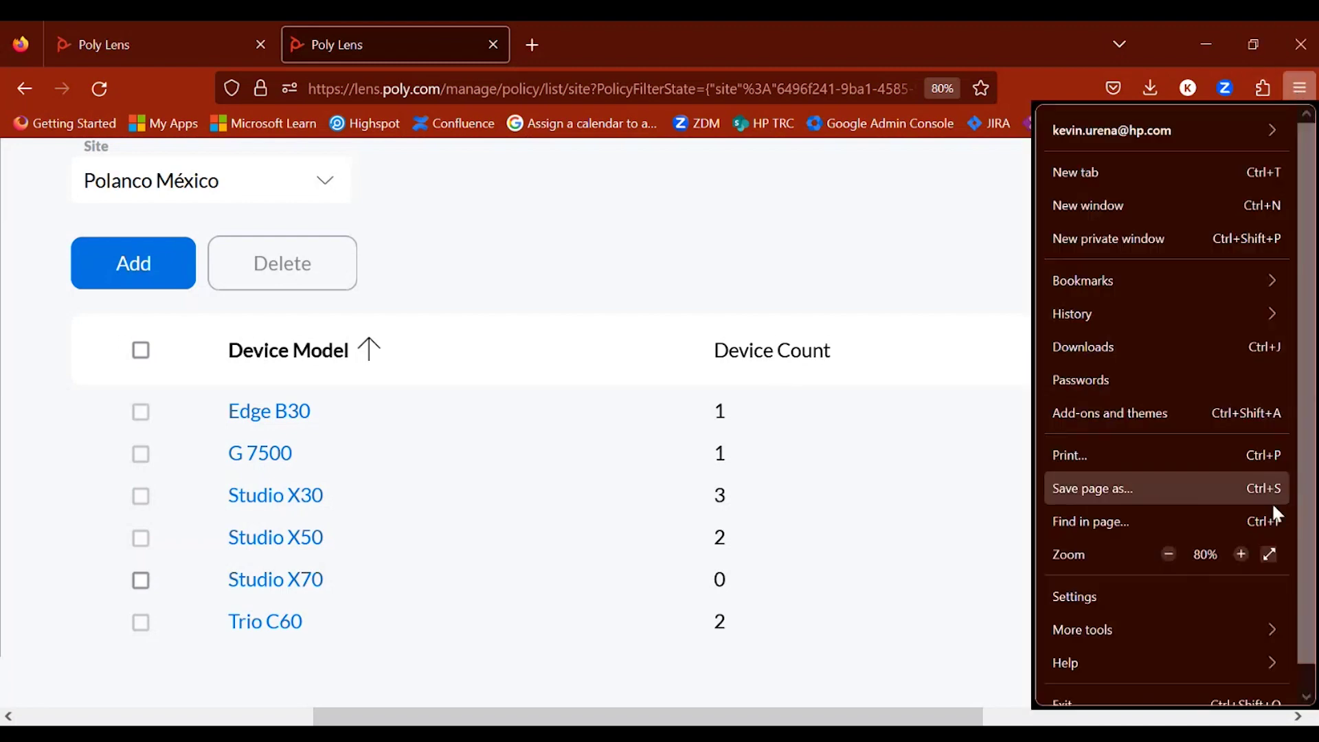
{"action": "left_click", "coordinate": [1272, 549]}
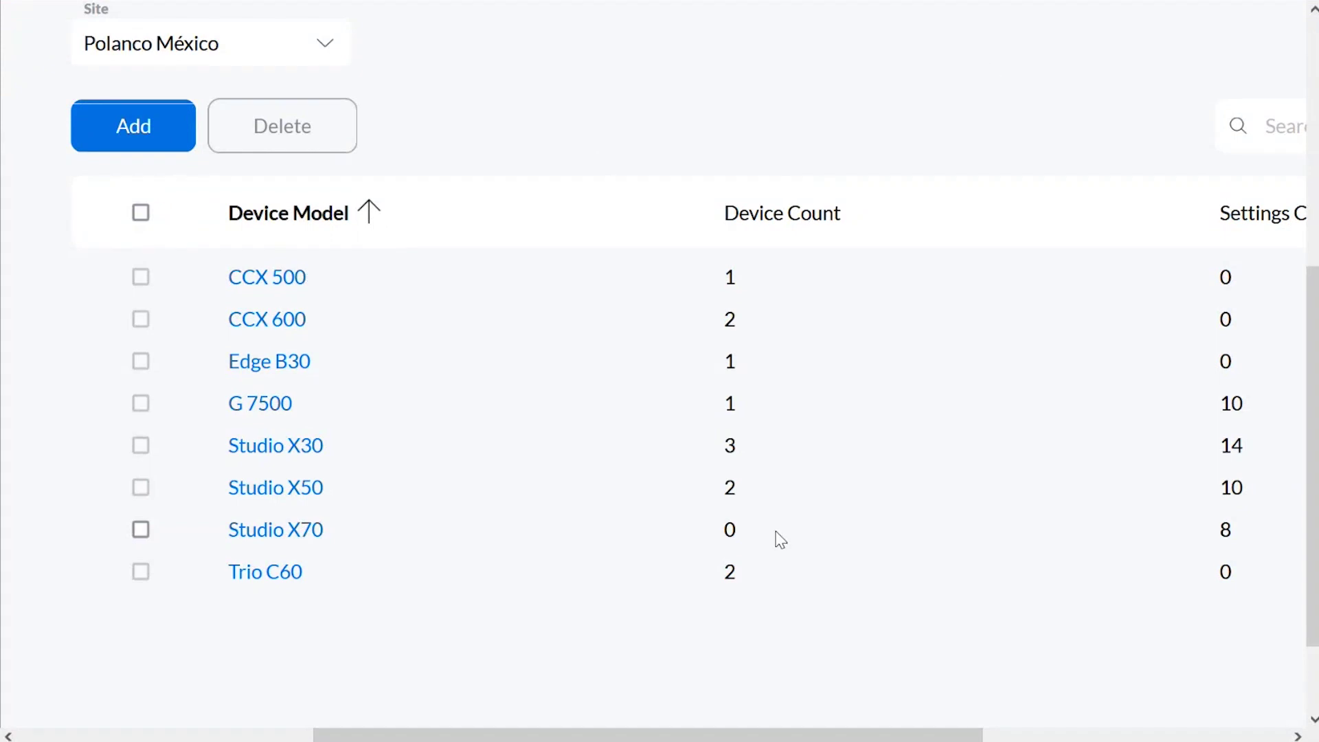
{"action": "scroll", "coordinate": [779, 539], "scroll_direction": "right", "scroll_amount": 1}
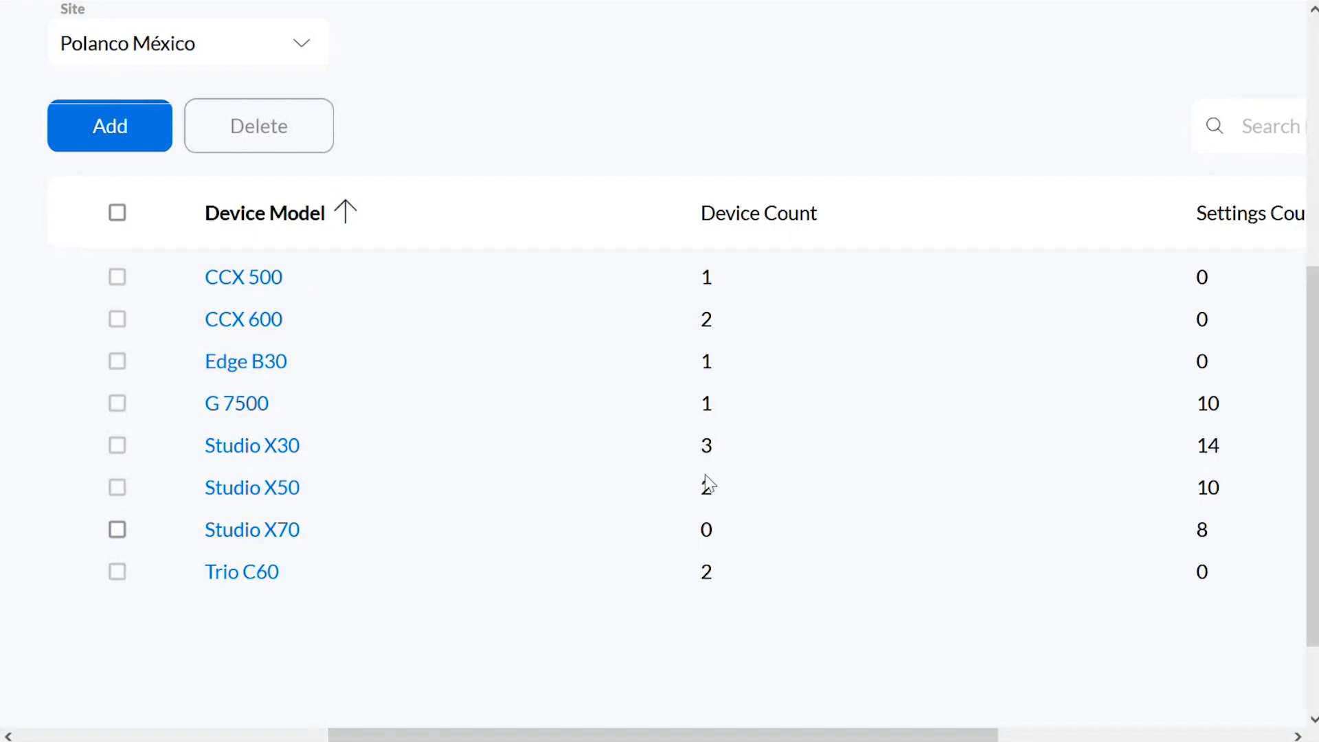
{"action": "scroll", "coordinate": [706, 489], "scroll_direction": "right", "scroll_amount": 1}
{"action": "scroll", "coordinate": [710, 498], "scroll_direction": "right", "scroll_amount": 1}
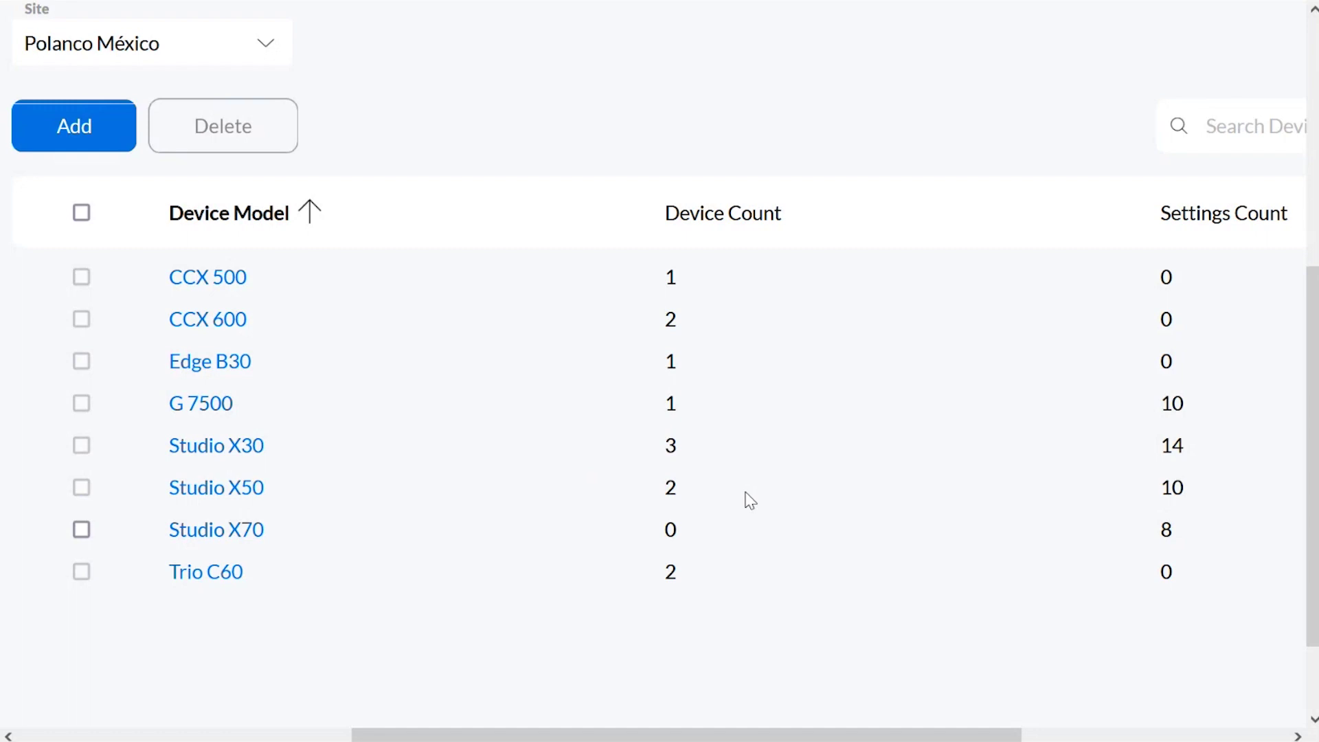
Review the Studio X30 settings policy for Polanco México, and return to the site policies without applying the changed settings
{"action": "left_click", "coordinate": [200, 450]}
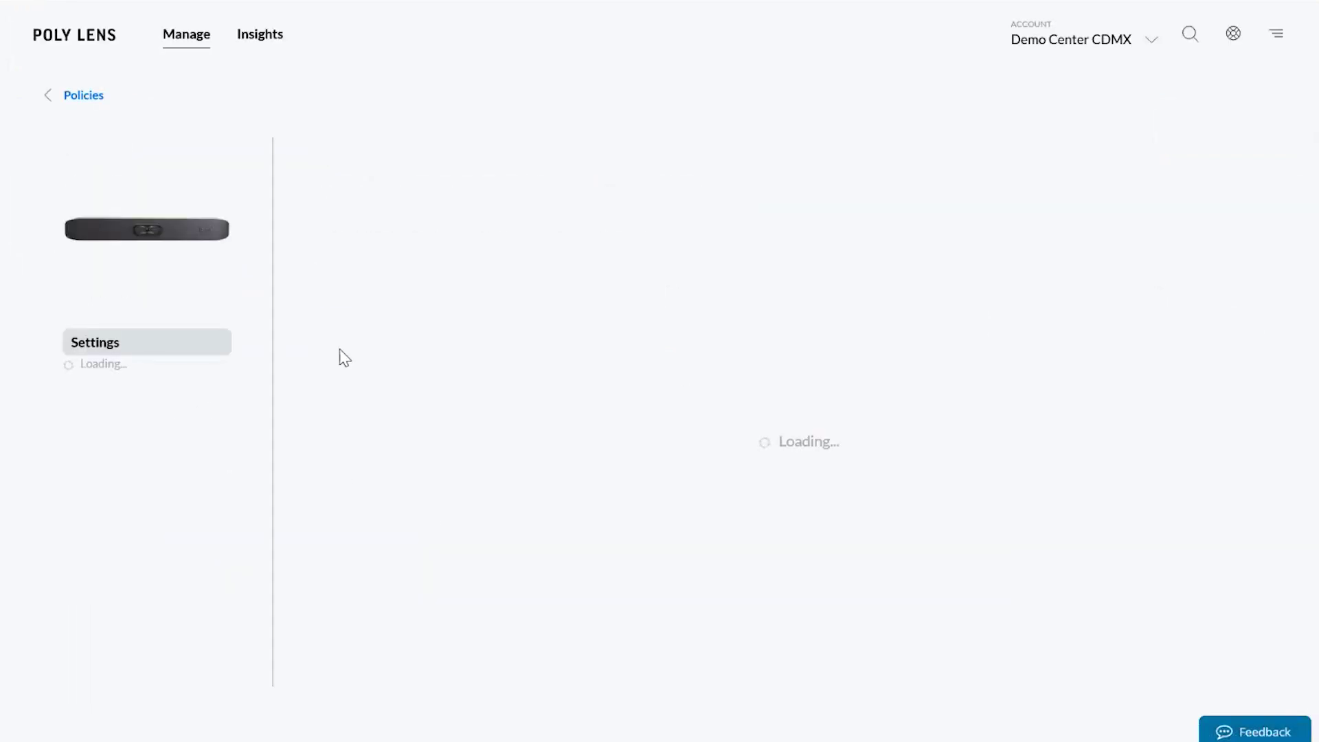
{"action": "left_click_drag", "start_coordinate": [439, 154], "coordinate": [660, 139]}
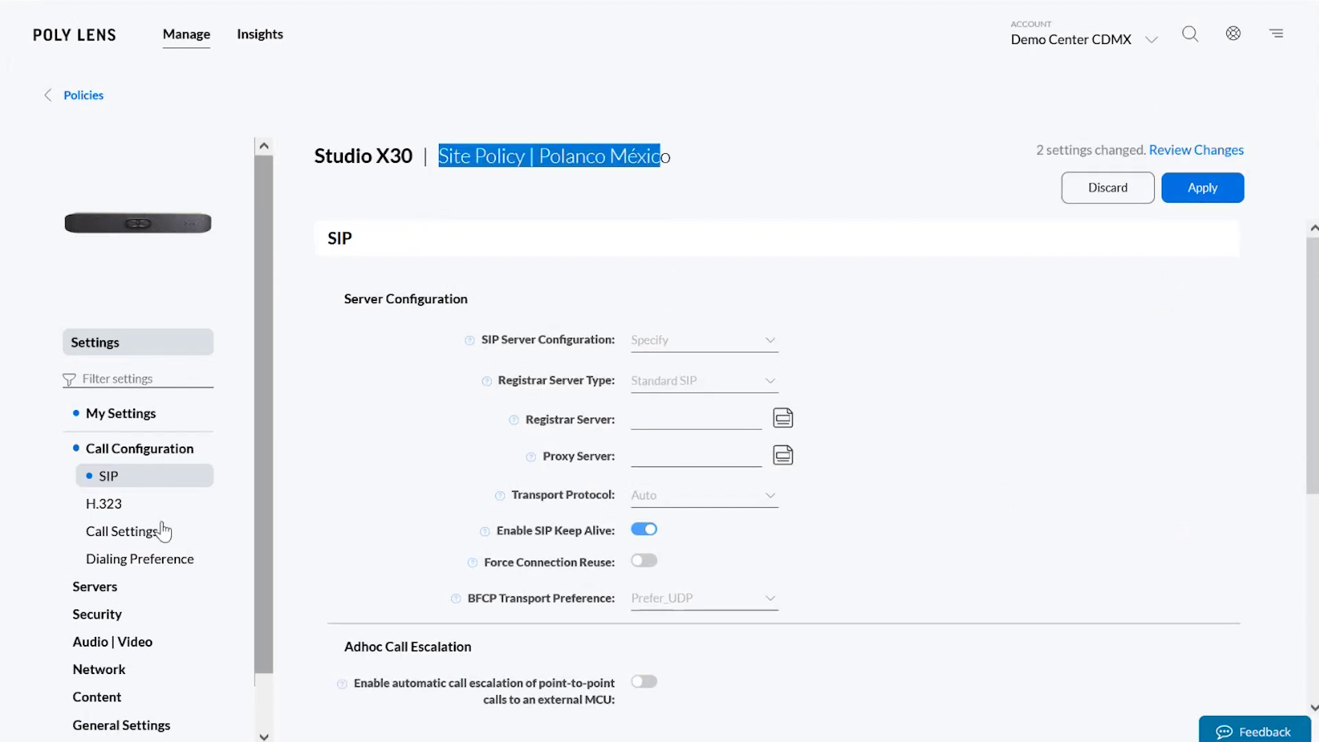
{"action": "scroll", "coordinate": [124, 595], "scroll_direction": "down", "scroll_amount": 1}
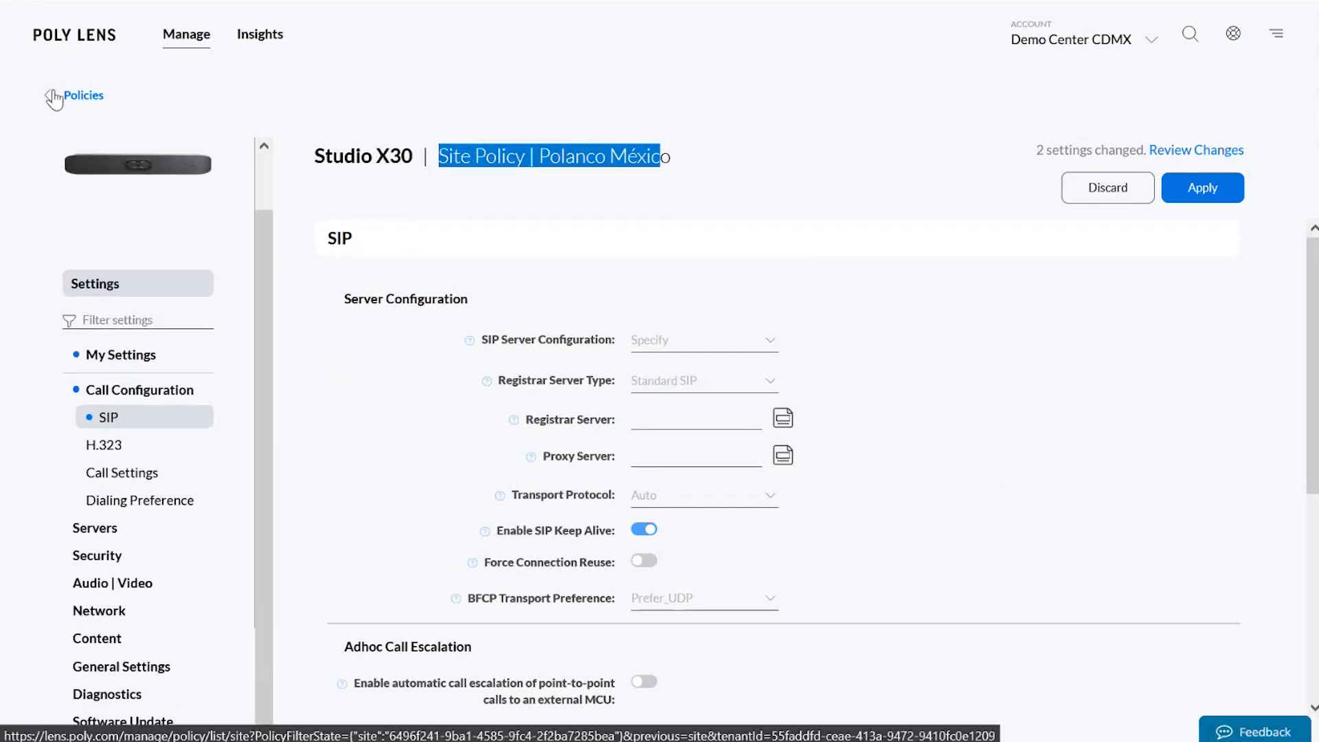
{"action": "left_click", "coordinate": [53, 94]}
{"action": "left_click", "coordinate": [793, 425]}
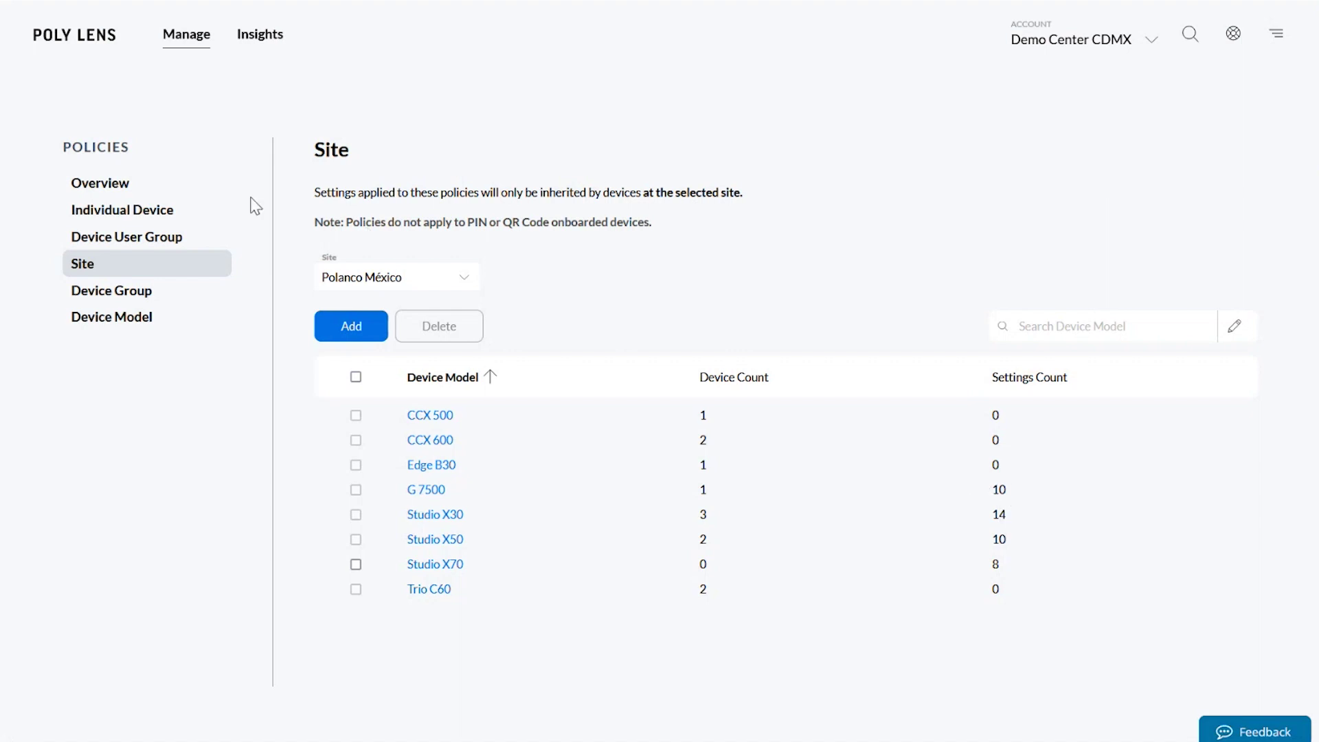
Return to the home page and switch the account to Global SE Sandbox
{"action": "left_click", "coordinate": [89, 42]}
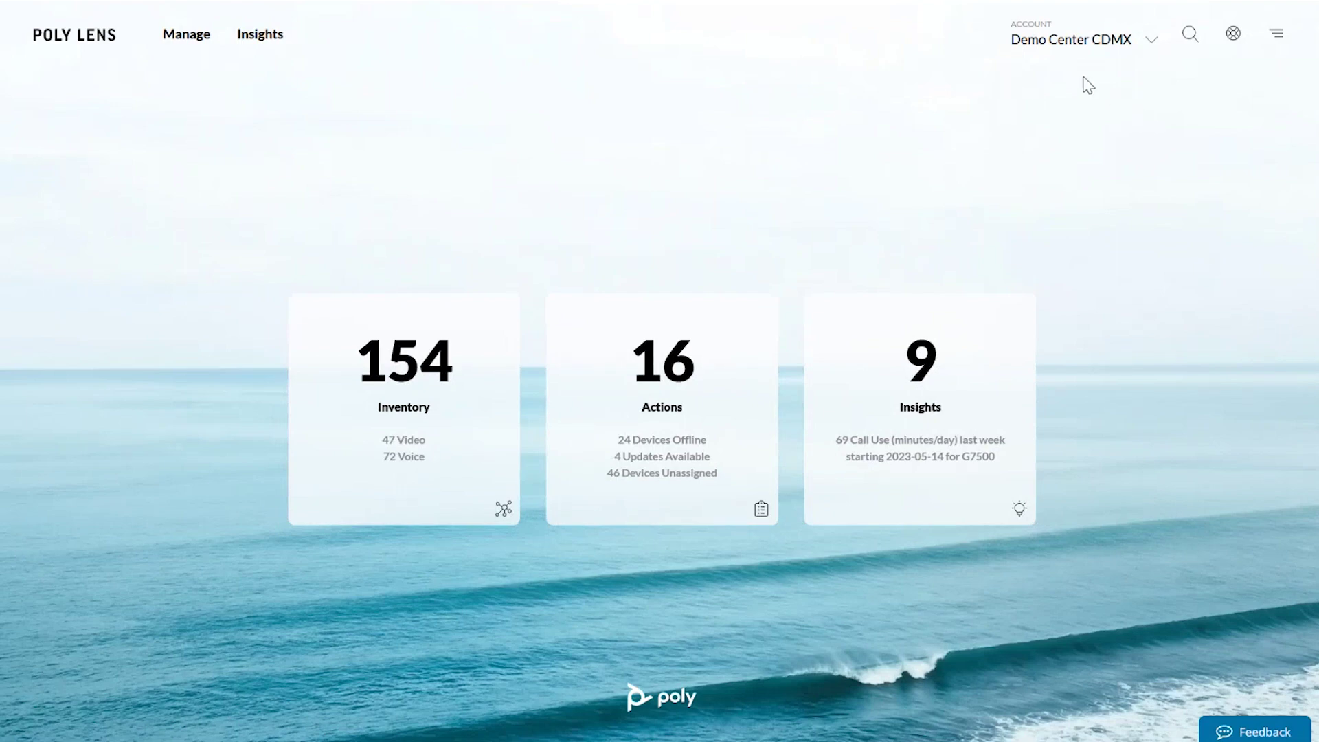
{"action": "left_click", "coordinate": [1080, 47]}
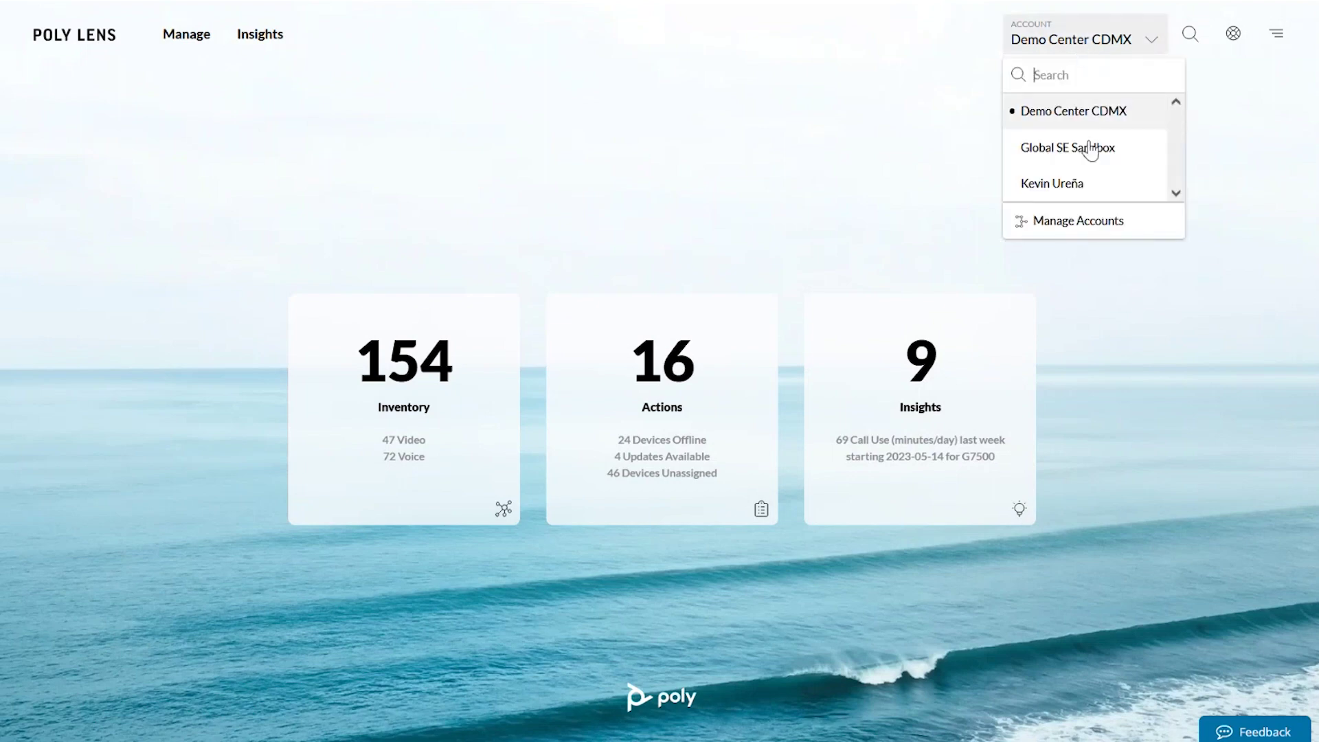
{"action": "left_click", "coordinate": [1086, 157]}
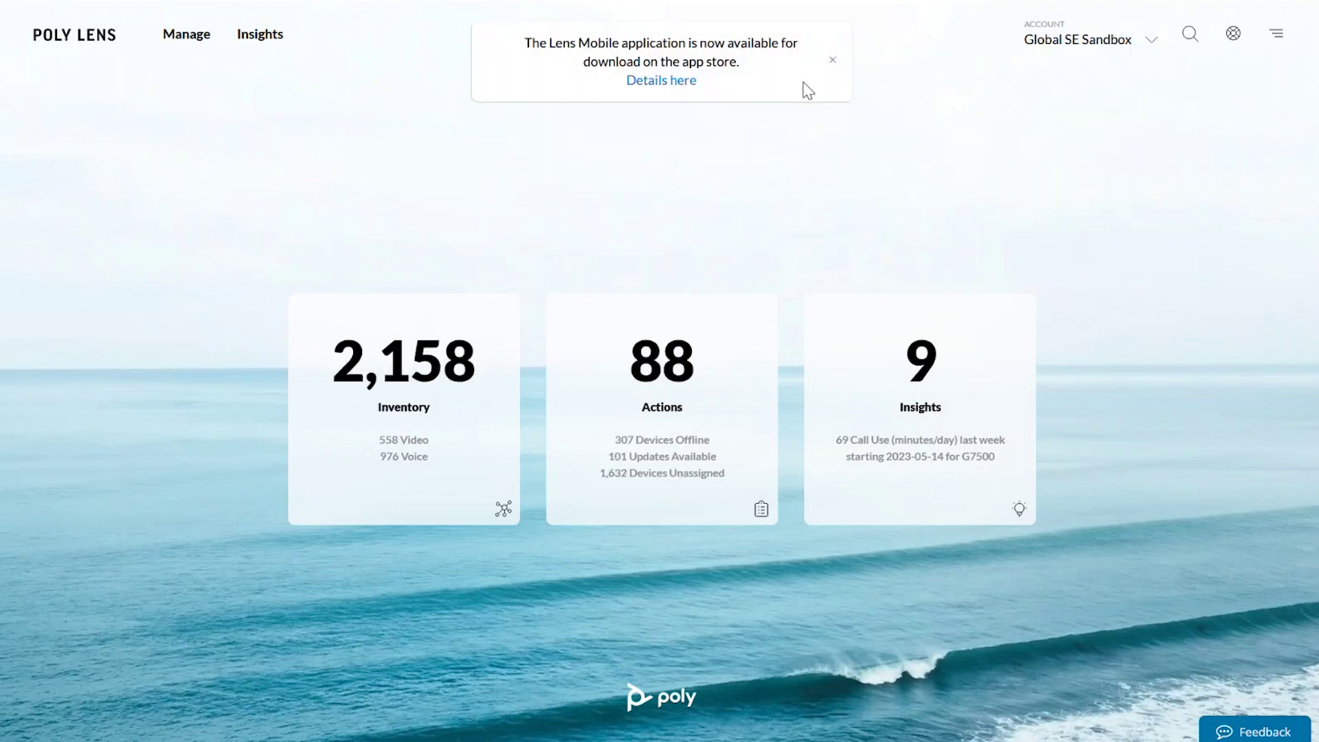
Open the account management list and view the details of the Global SE Sandbox account
{"action": "left_click", "coordinate": [1090, 43]}
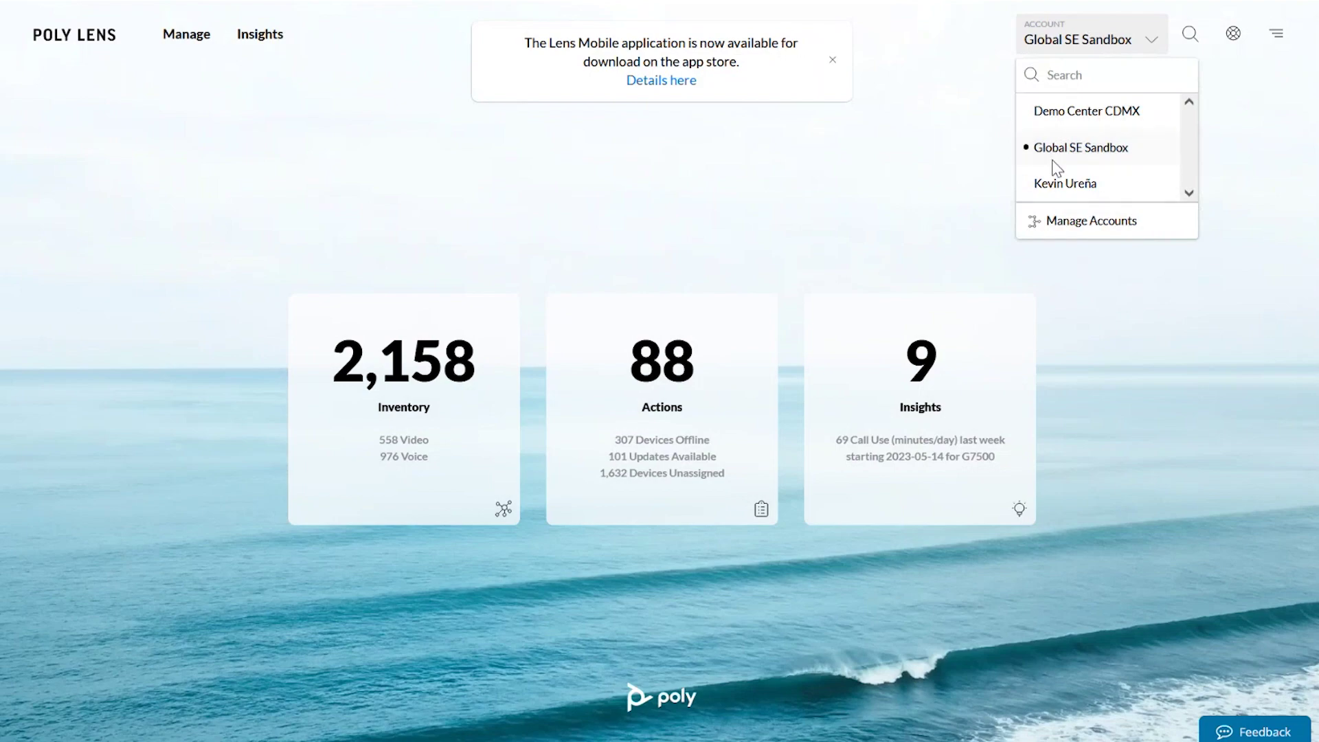
{"action": "left_click", "coordinate": [1066, 226]}
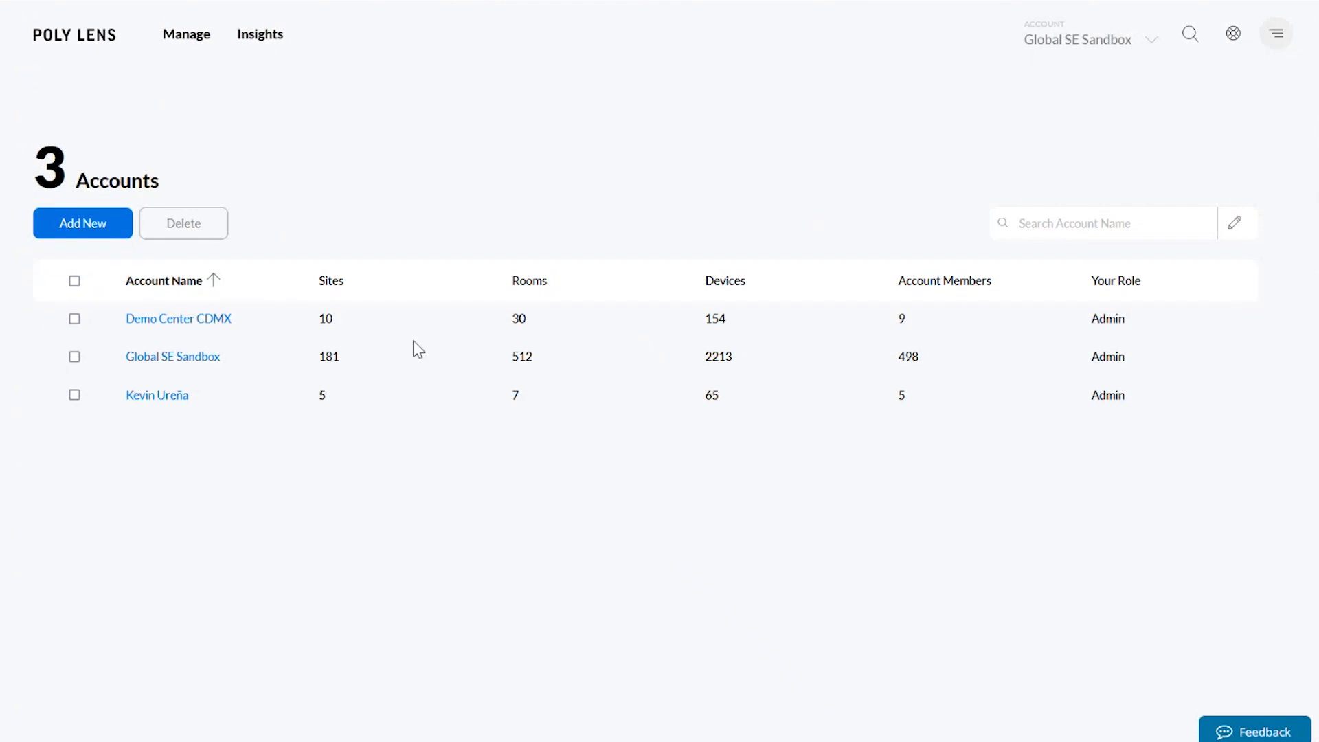
{"action": "left_click", "coordinate": [209, 362]}
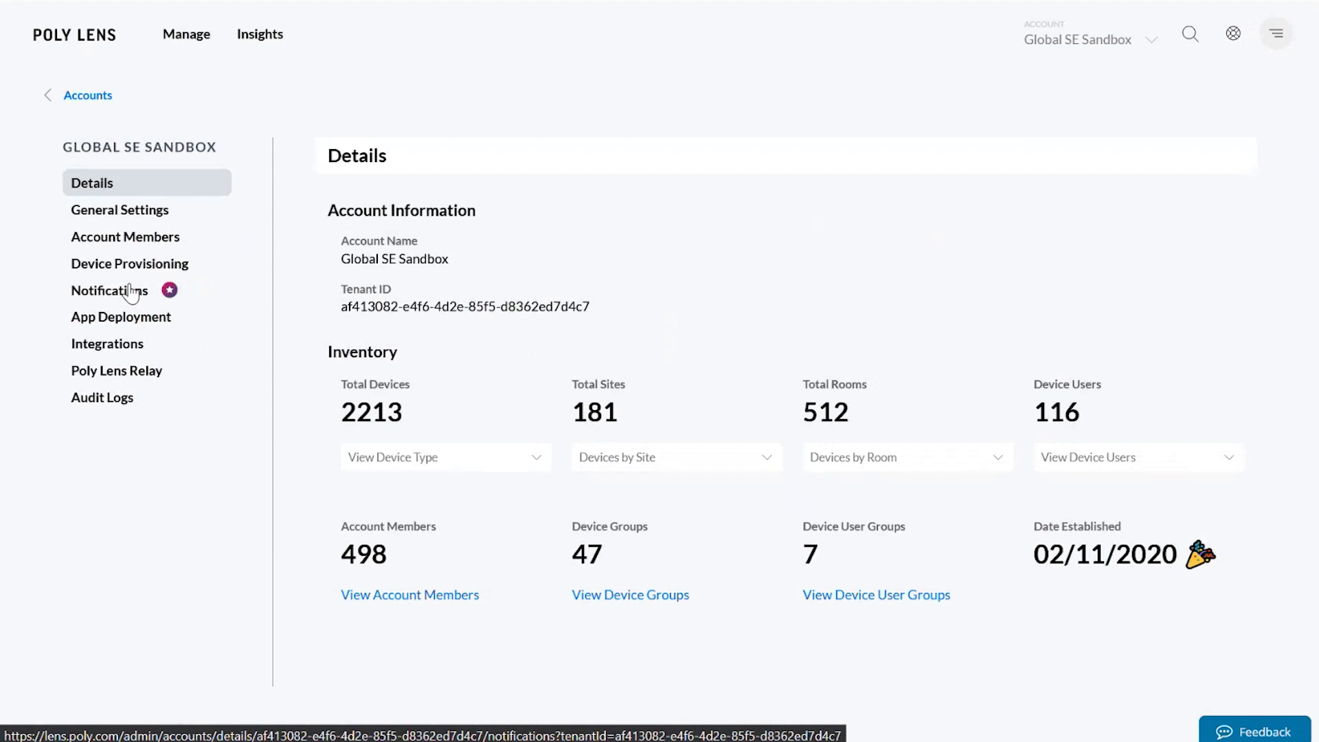
Review the Email and Microsoft Teams notification settings of the Global SE Sandbox account
{"action": "left_click", "coordinate": [131, 293]}
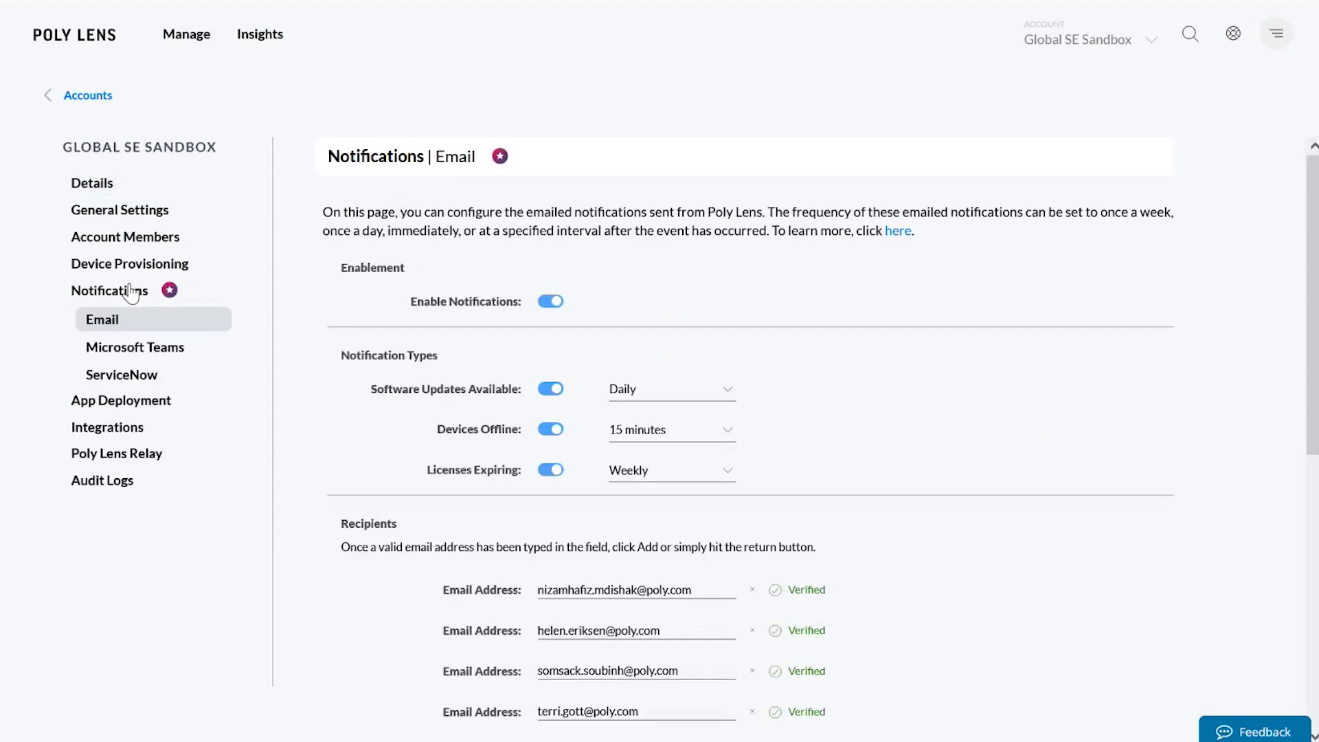
{"action": "left_click", "coordinate": [126, 352]}
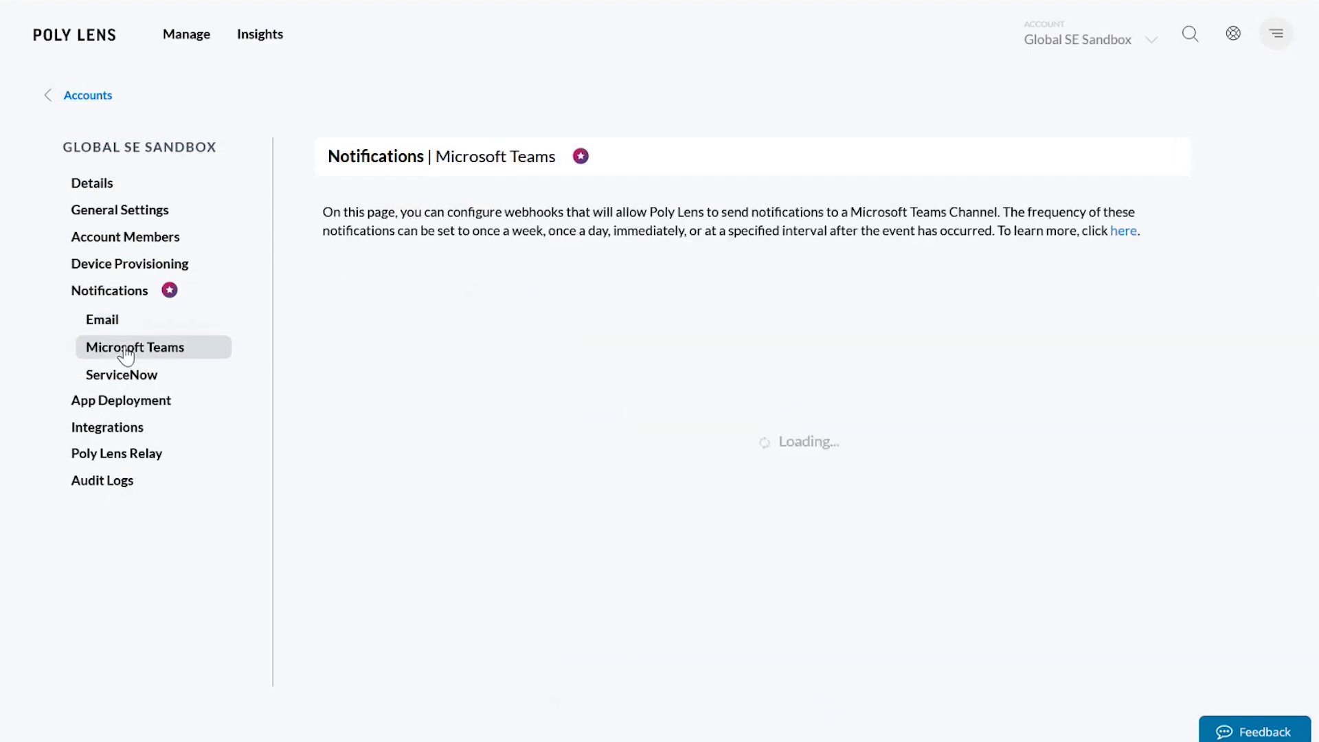
{"action": "scroll", "coordinate": [463, 515], "scroll_direction": "down", "scroll_amount": 1}
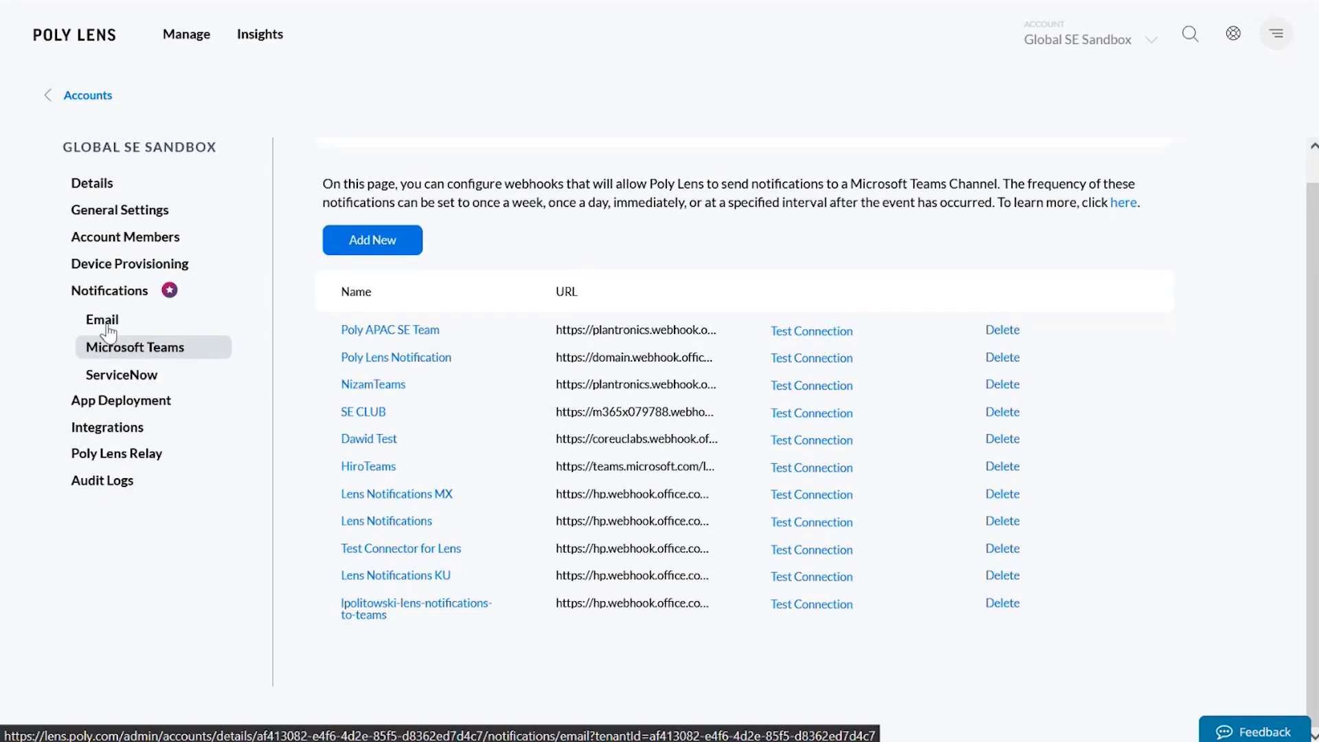
{"action": "left_click", "coordinate": [108, 332]}
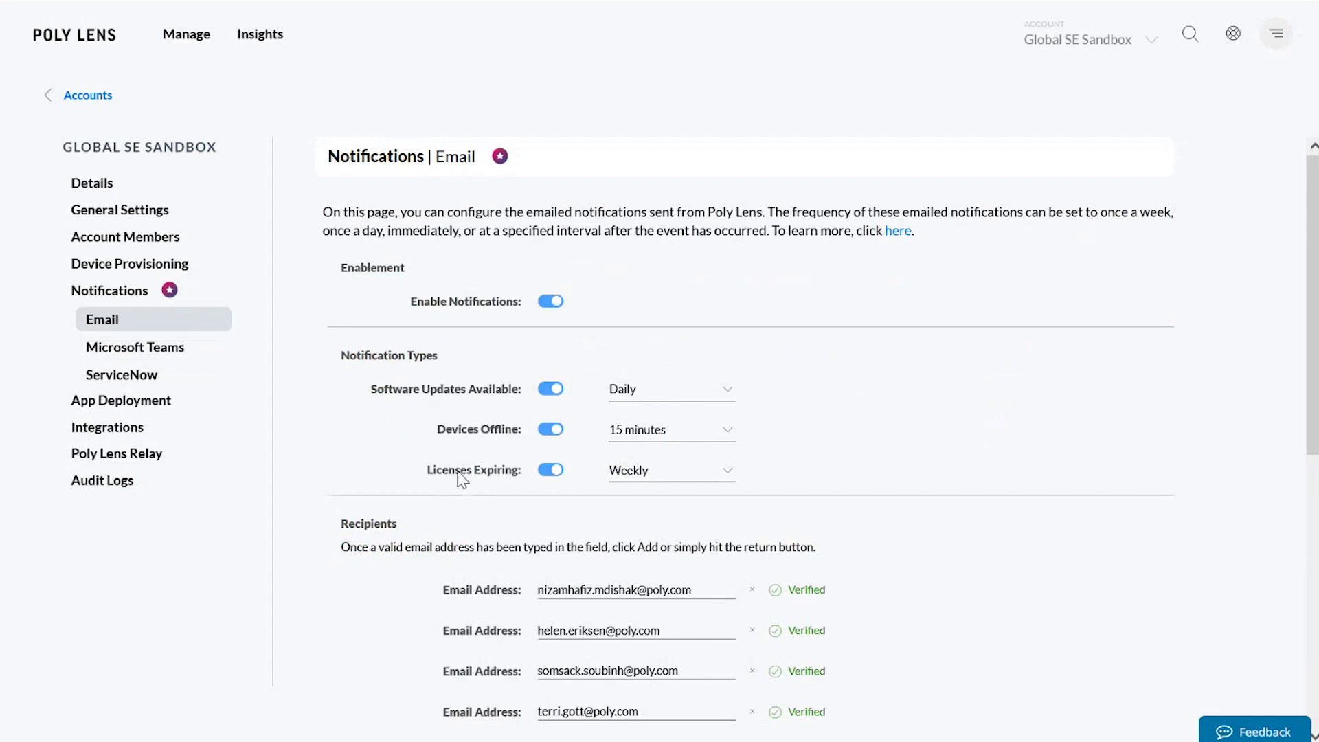
{"action": "mouse_move", "coordinate": [745, 9]}
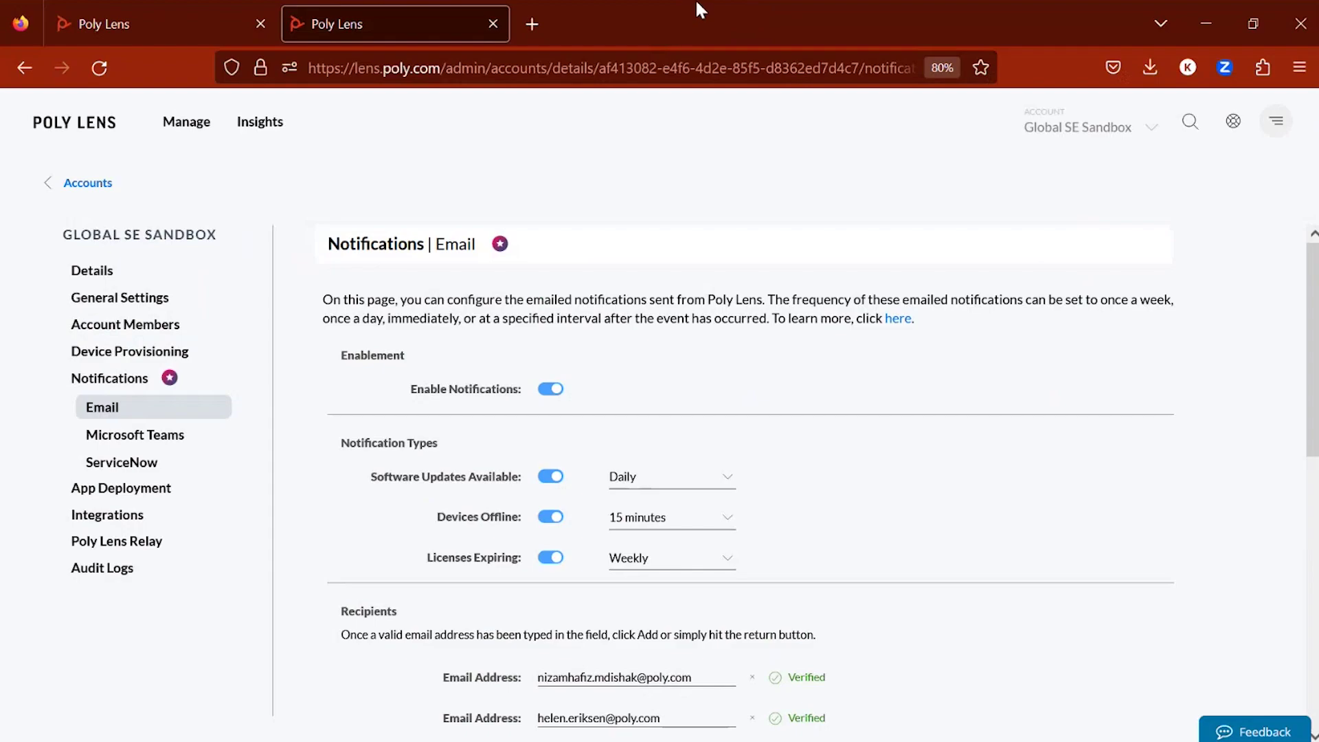